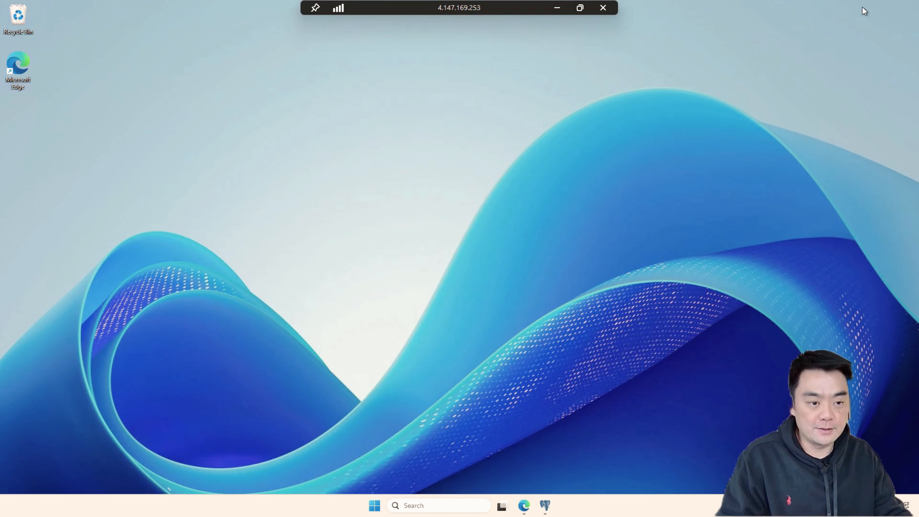
Open the Downloads folder in File Explorer and select the fme-flow-2025.1-b25606-win-x64 installer.
left_click(375, 506)
left_click(480, 222)
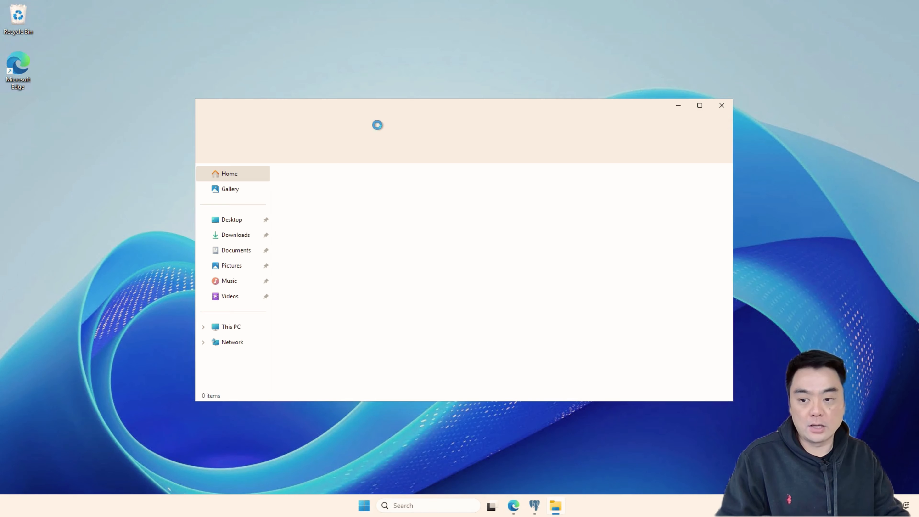
left_click(235, 235)
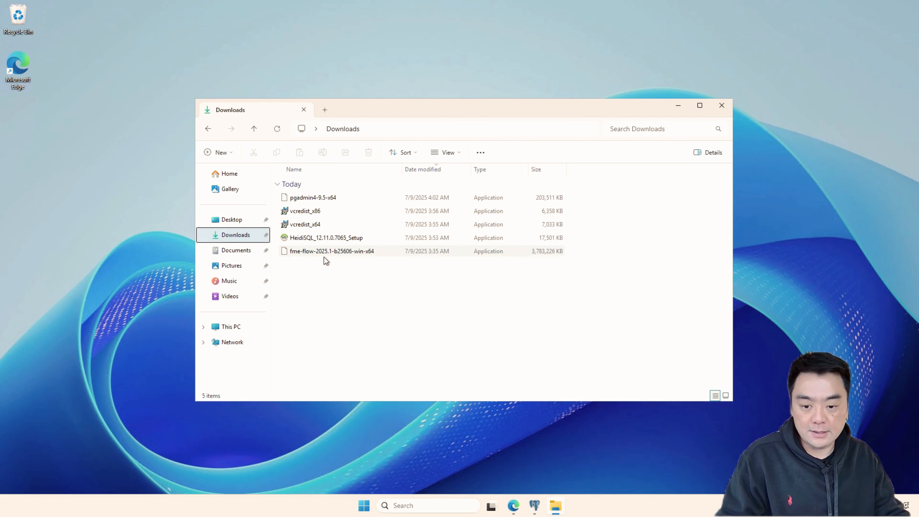
left_click(323, 253)
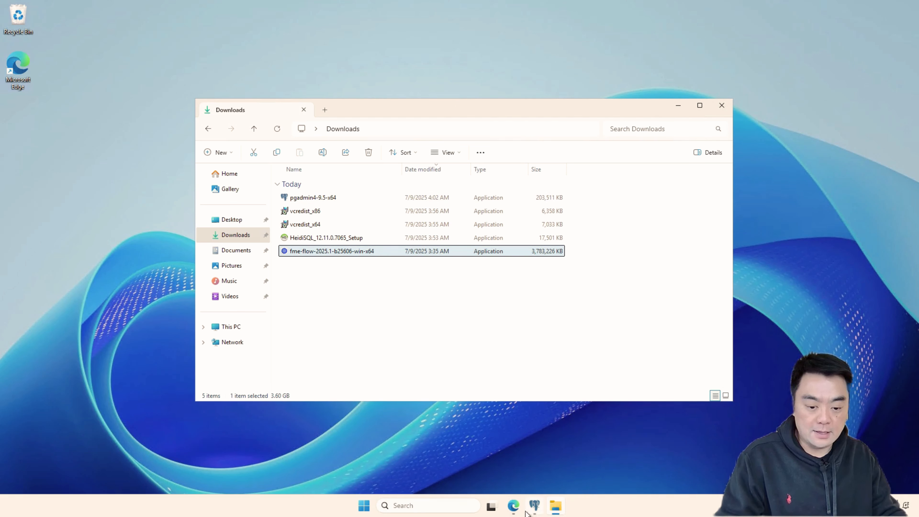
Switch to Microsoft Edge and search the web for "fme flow download" in a new tab.
left_click(513, 506)
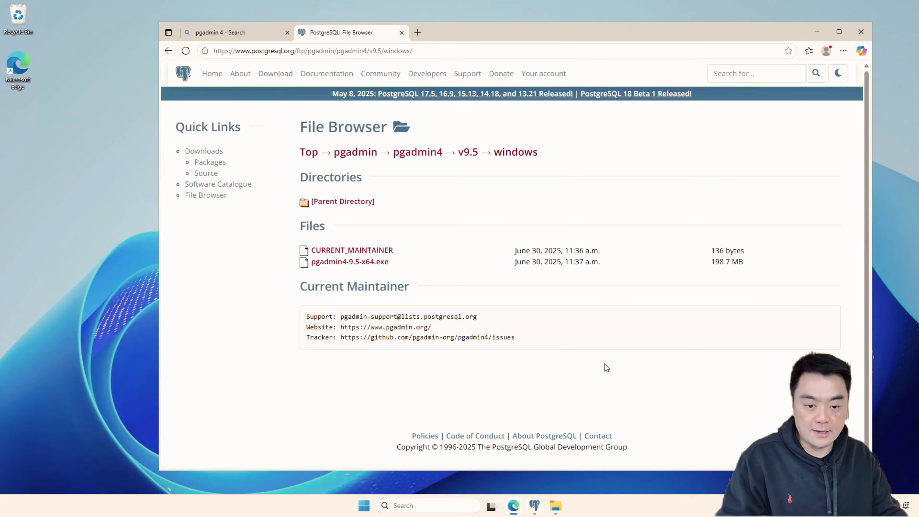
left_click(419, 35)
type("fme flow doand")
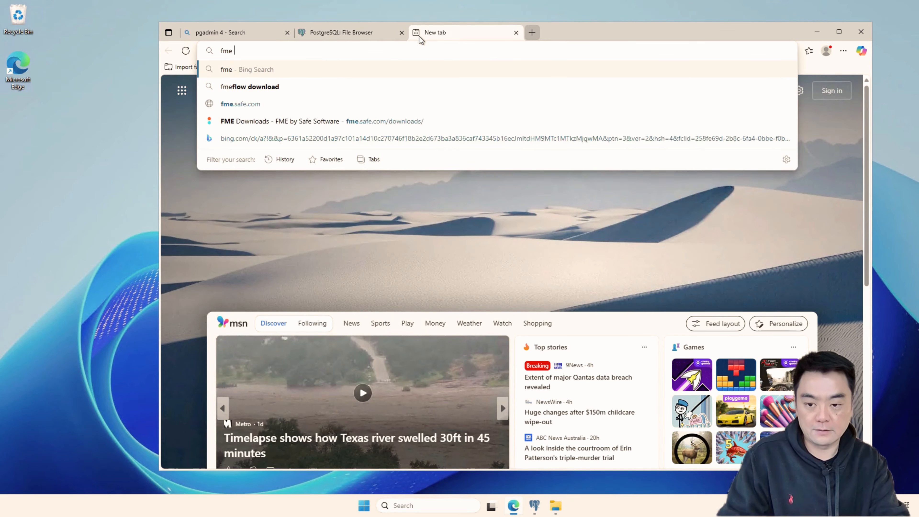
key("BackSpace")
key("BackSpace")
key("BackSpace")
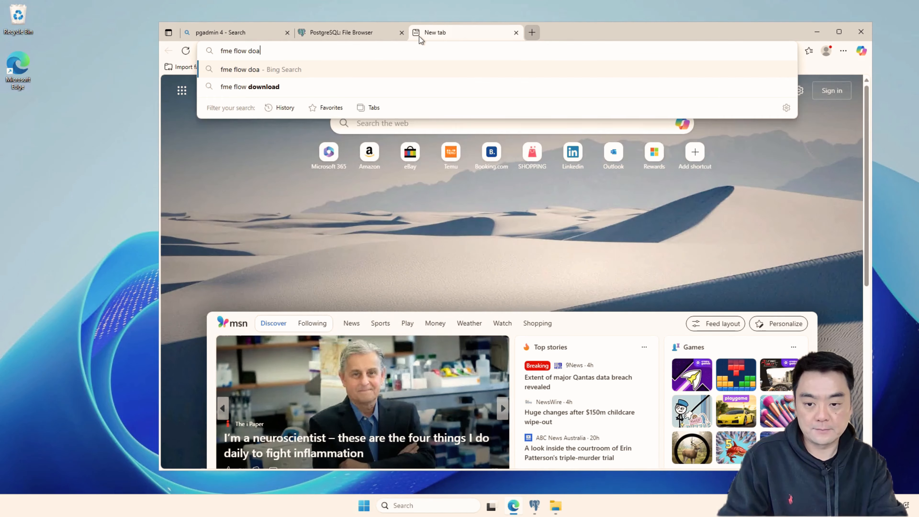
type("wn")
key("Return")
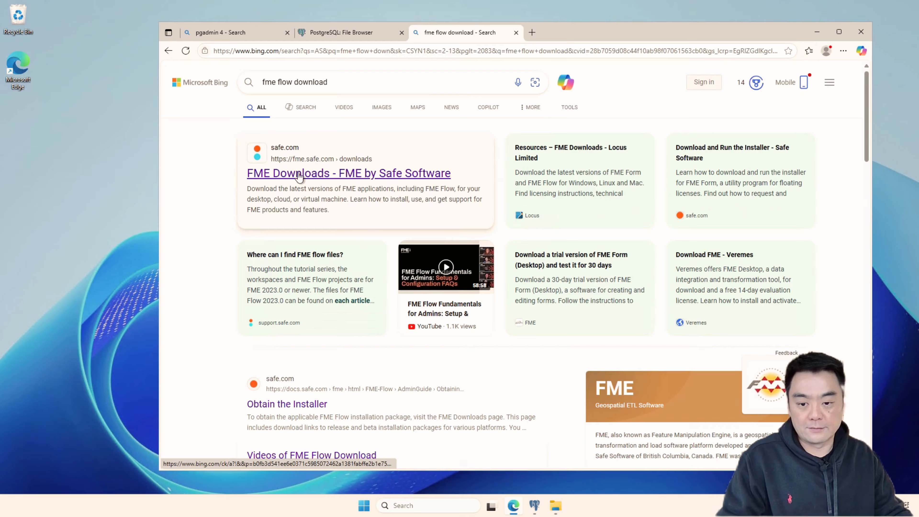
Open the FME Downloads page from the search results, locate the FME Flow download, and minimize the browser.
left_click(295, 174)
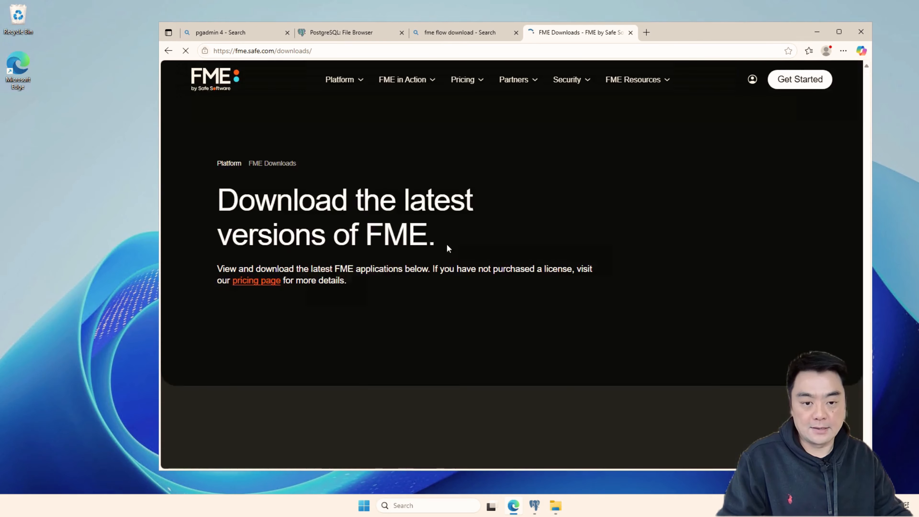
scroll(476, 227, "down", 5)
scroll(574, 253, "down", 1)
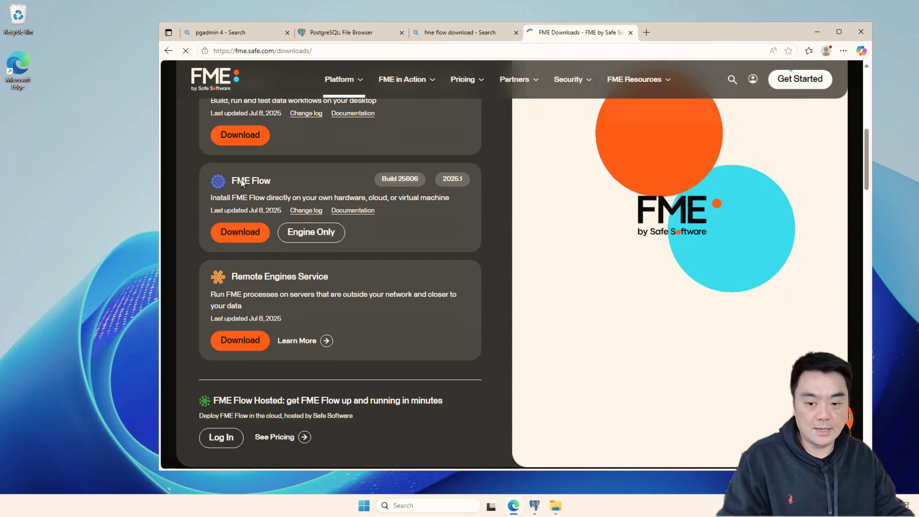
left_click(817, 33)
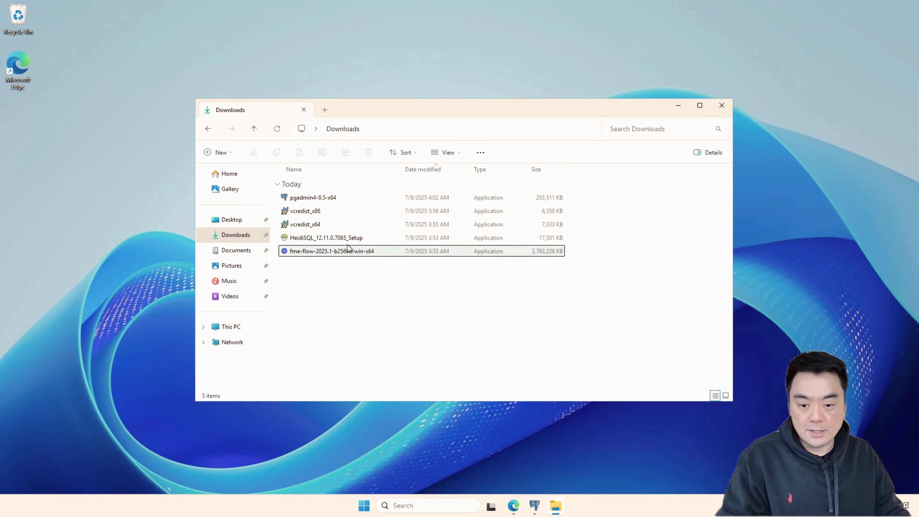
Run the fme-flow-2025.1-b25606-win-x64 installer and extract its files to C:\FME\FMEFlow-25606-Installation-Files.
double_click(346, 252)
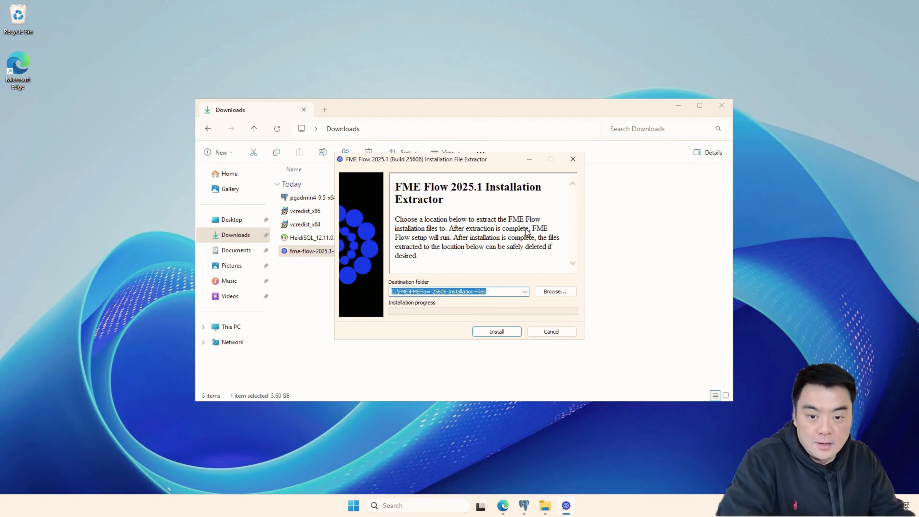
left_click_drag(455, 155, 495, 64)
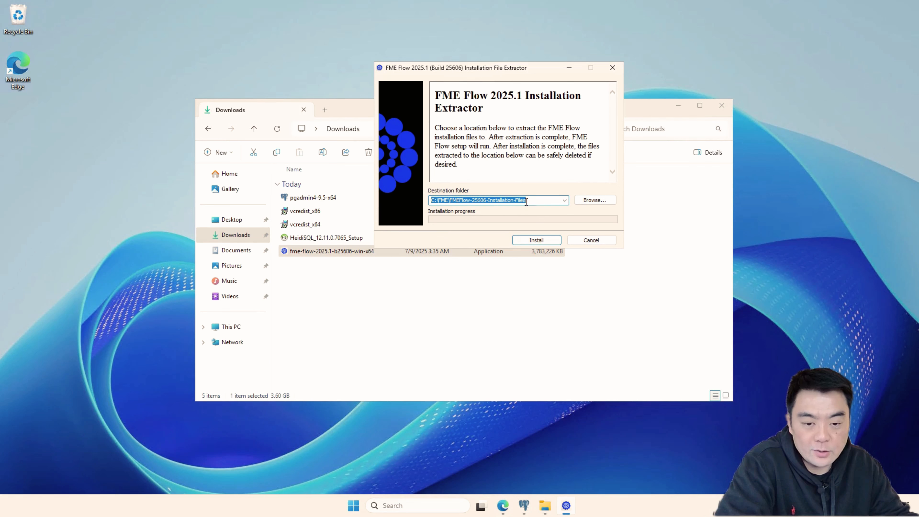
left_click_drag(471, 65, 454, 117)
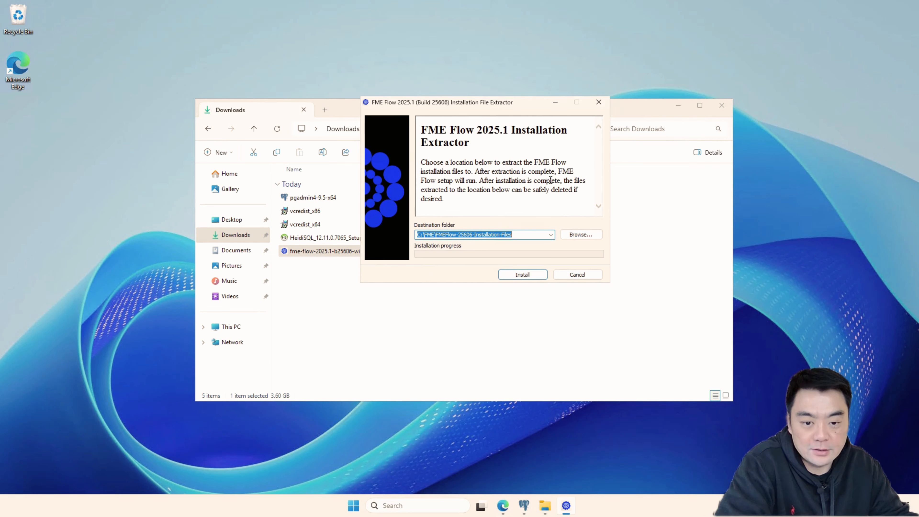
left_click(523, 274)
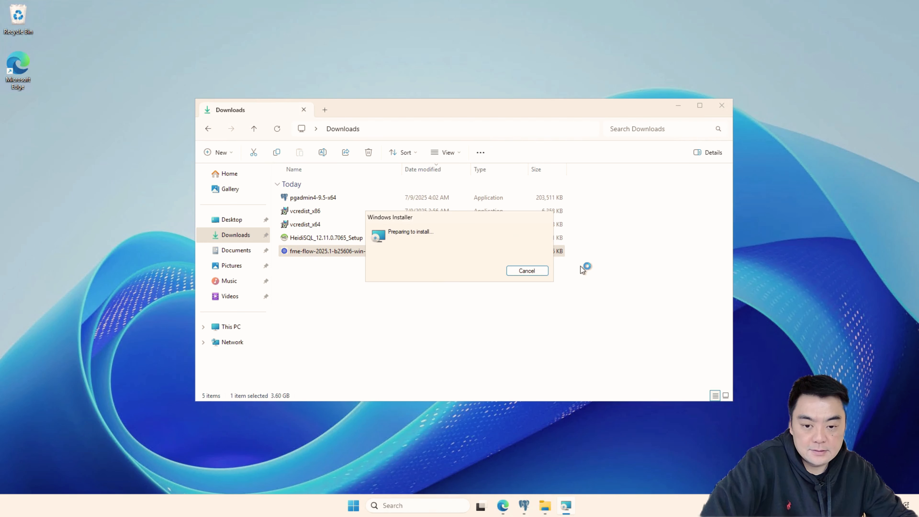
Accept the license agreement in the FME Flow 2025.1 setup wizard and choose the Distributed / Fault Tolerant setup type.
left_click_drag(476, 161, 466, 88)
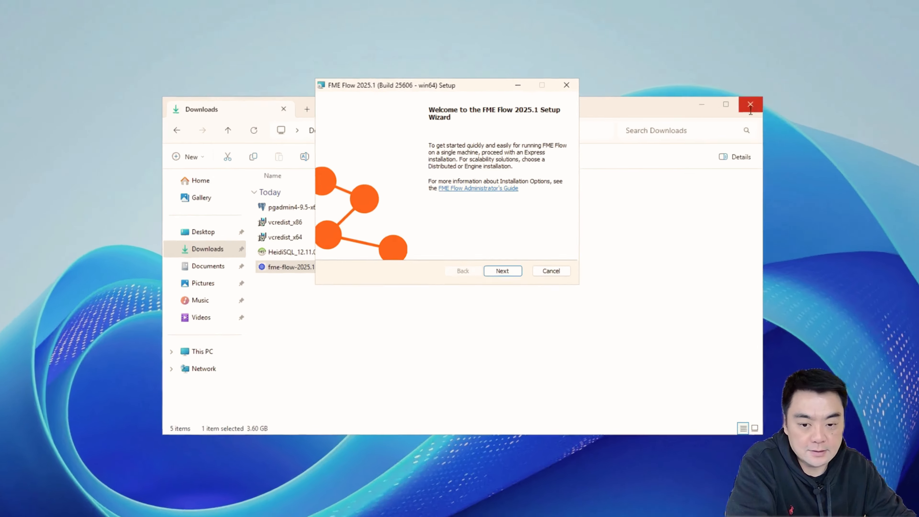
left_click(744, 106)
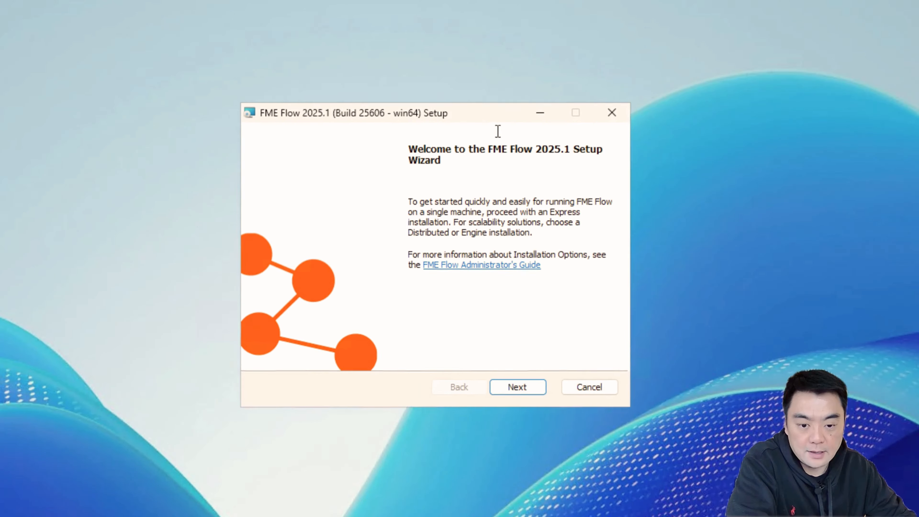
left_click(532, 391)
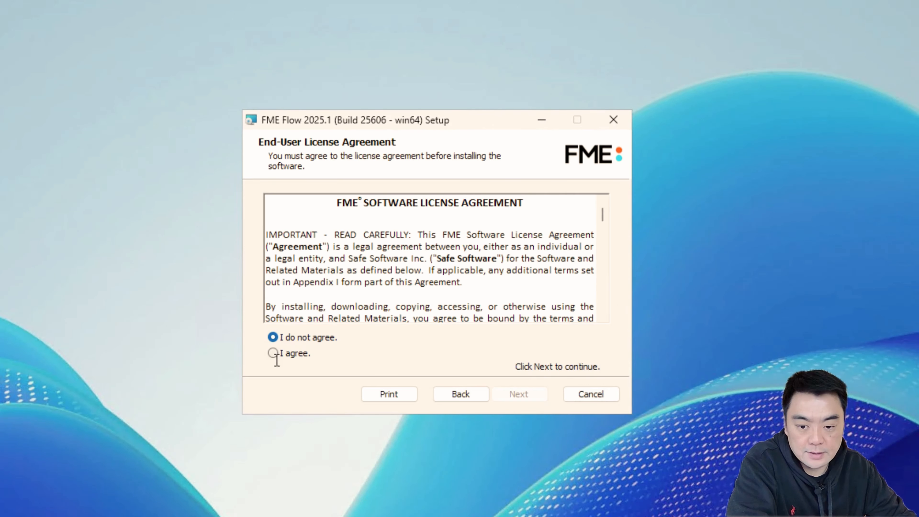
left_click(274, 353)
scroll(504, 211, "down", 15)
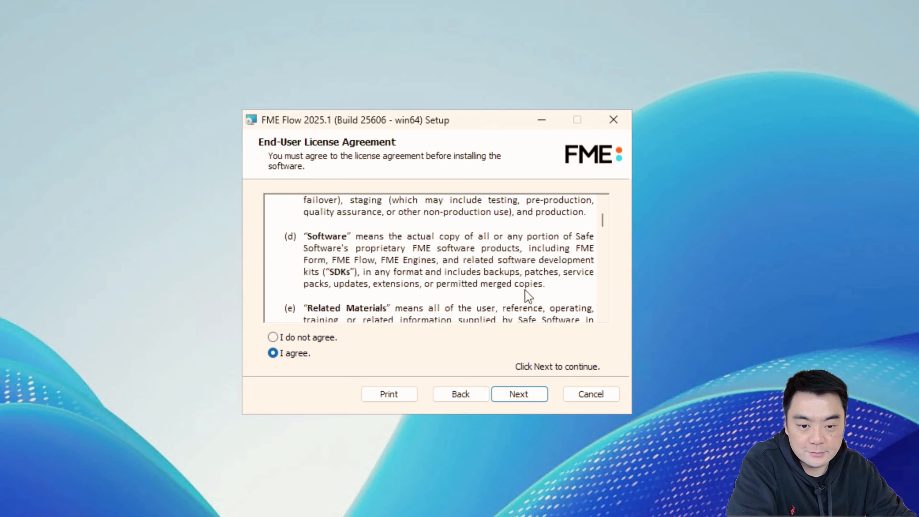
left_click(533, 396)
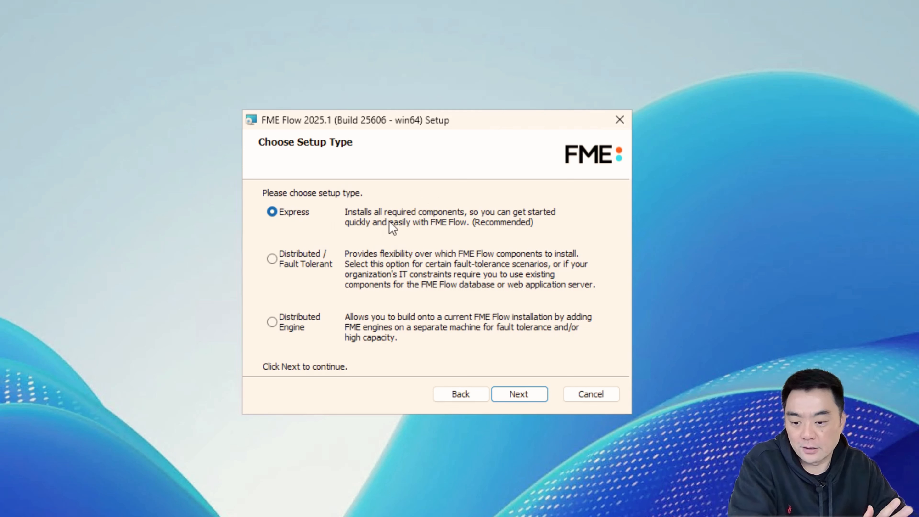
left_click(286, 261)
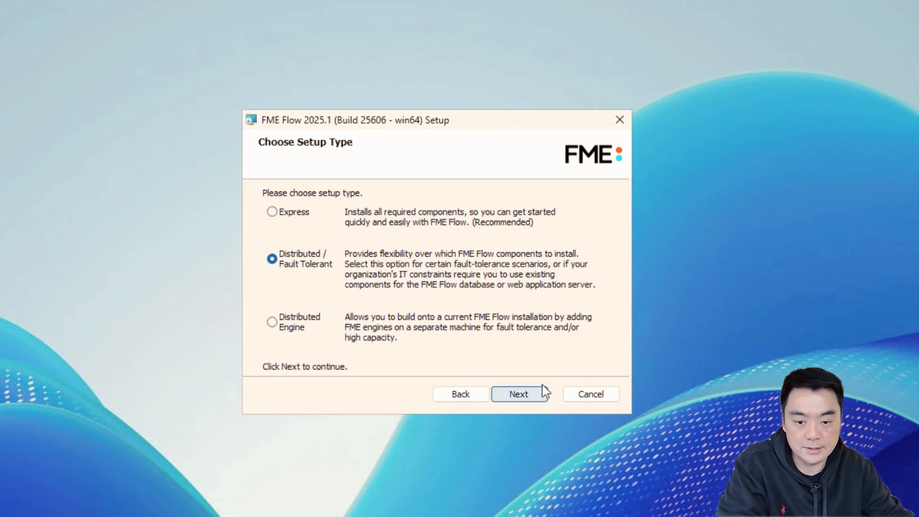
left_click(545, 391)
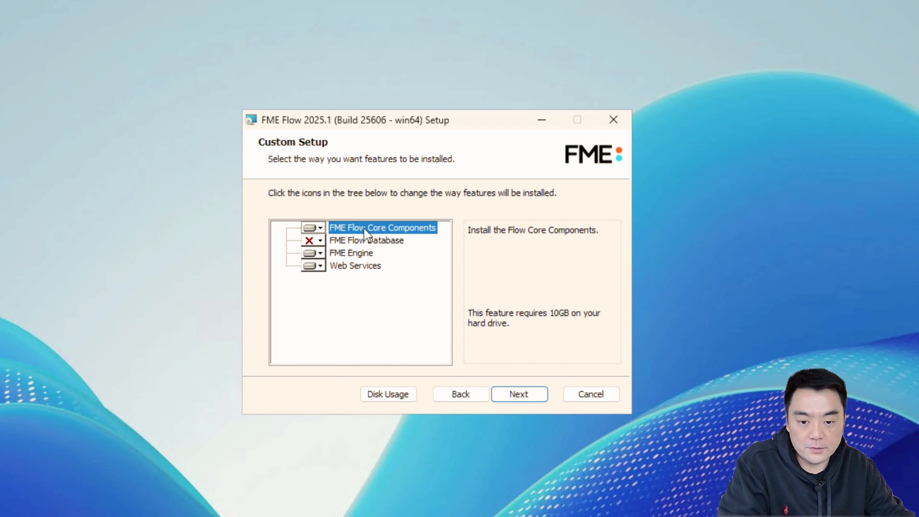
Review the custom setup features, keep the default selection without FME Flow Database, and accept C:\Program Files\FMEFlow\ as the destination.
left_click(345, 241)
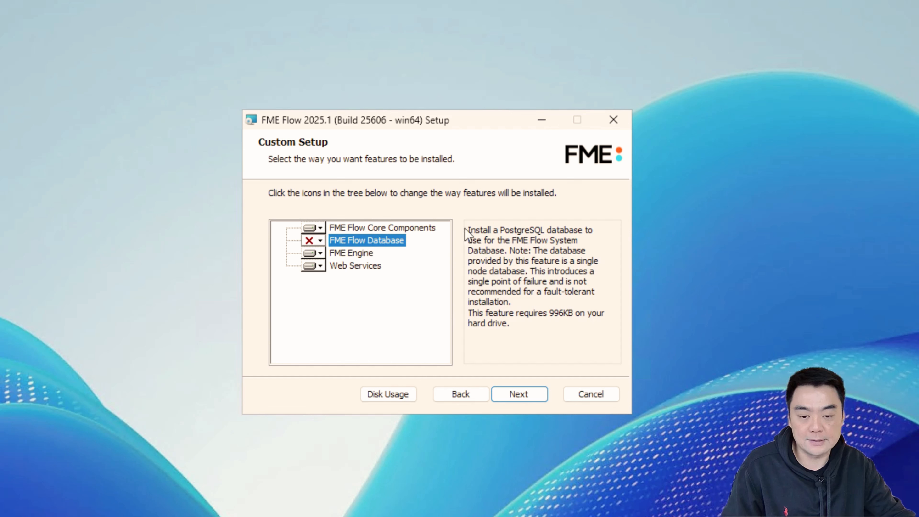
left_click(358, 255)
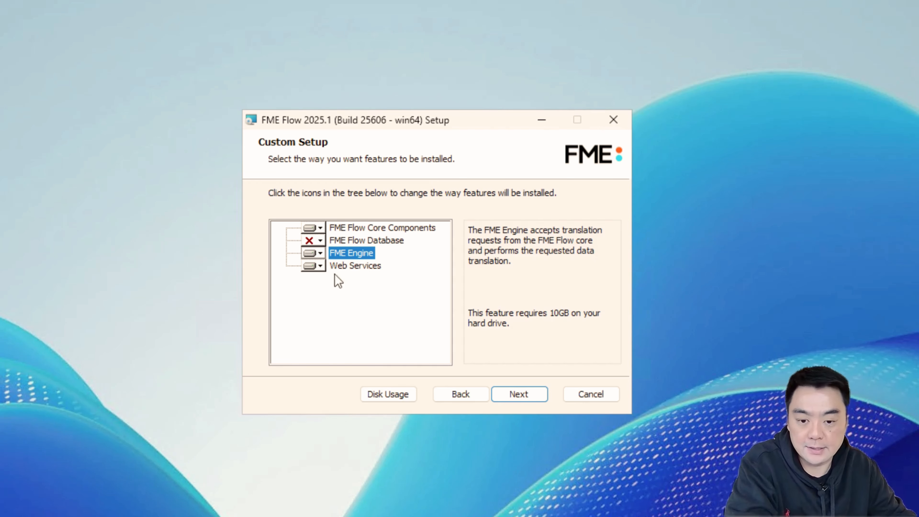
left_click(318, 266)
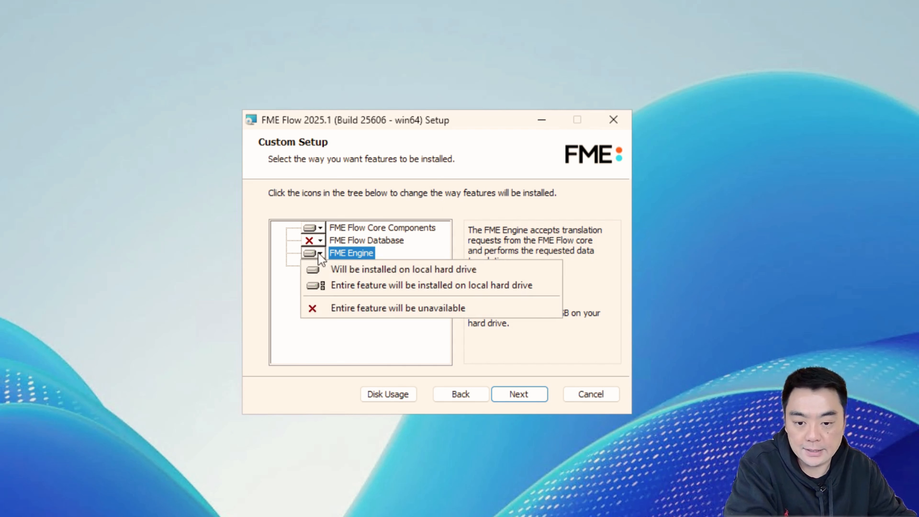
left_click(389, 351)
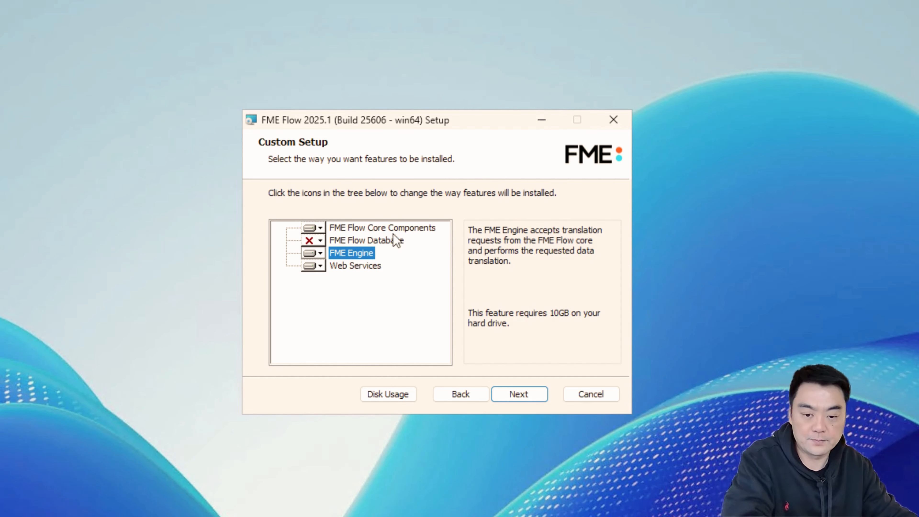
left_click(361, 267)
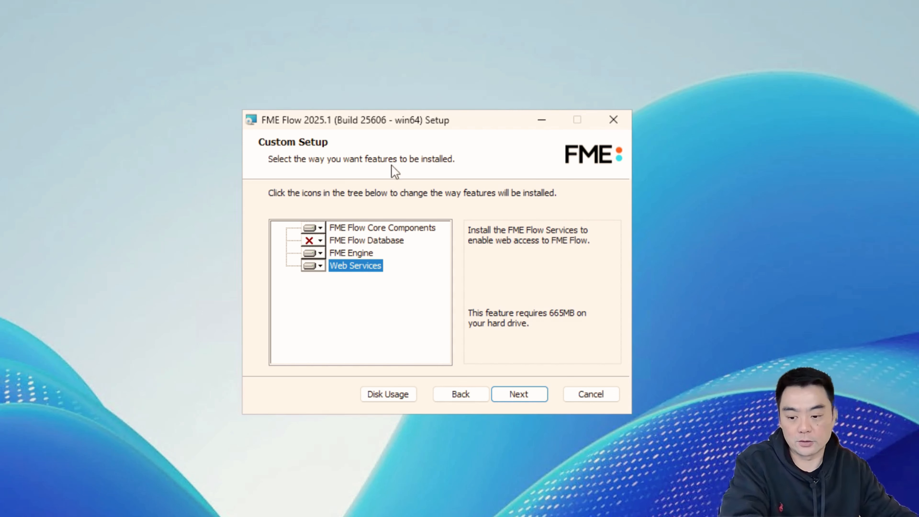
left_click(527, 398)
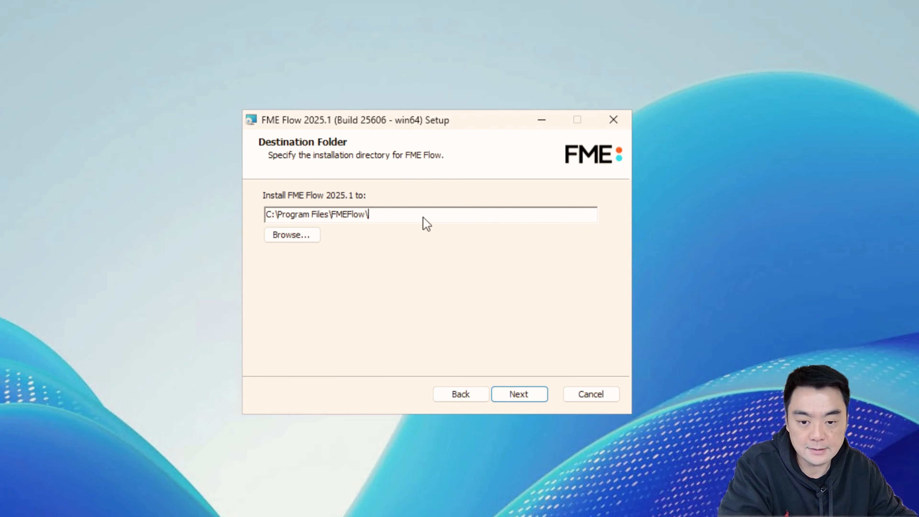
left_click(523, 396)
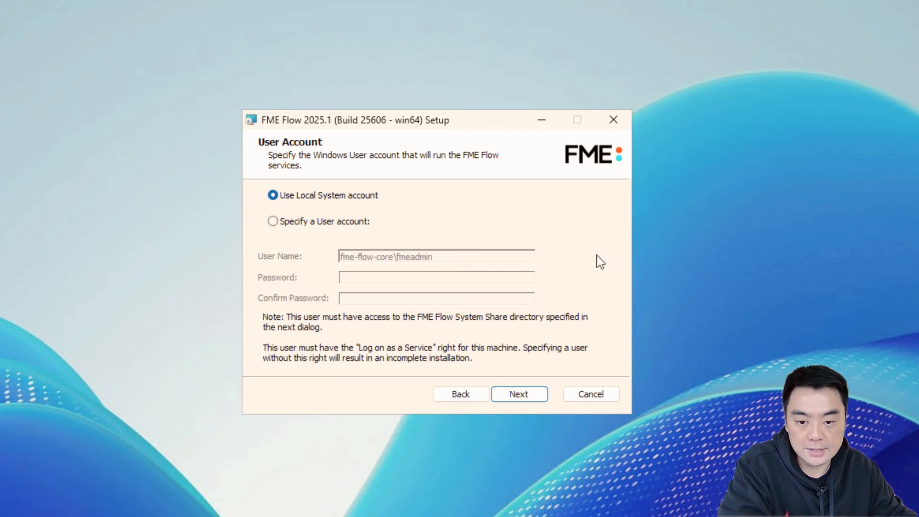
Inspect the option to run the FME Flow services under a specified user account, and return to the Local System account.
left_click_drag(370, 123, 398, 134)
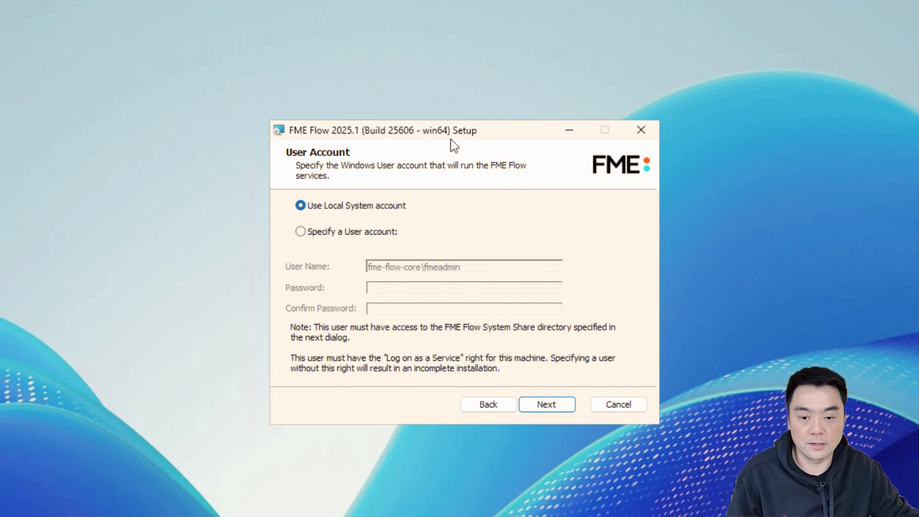
left_click_drag(466, 130, 420, 124)
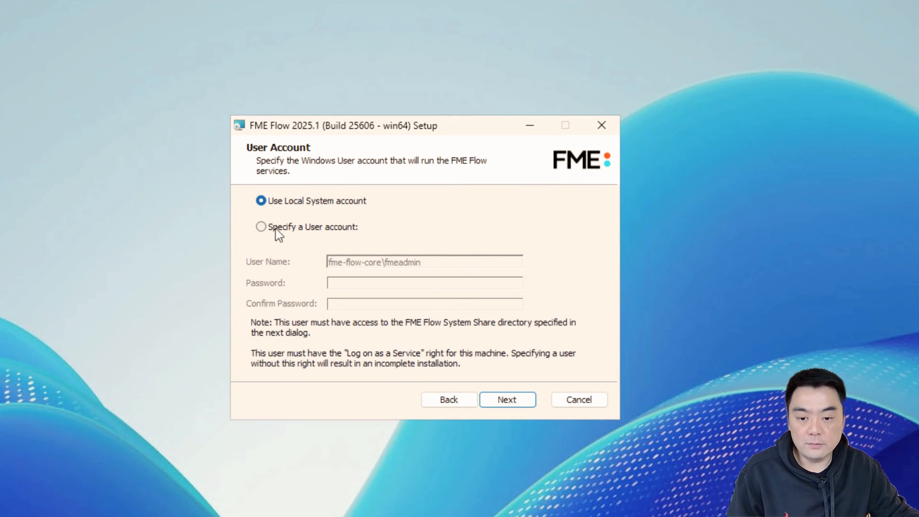
left_click(261, 227)
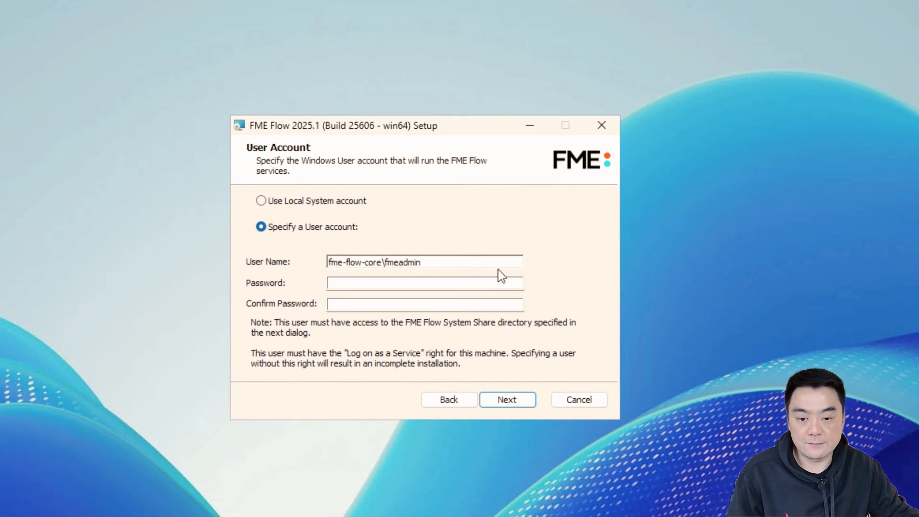
key("shift+Home")
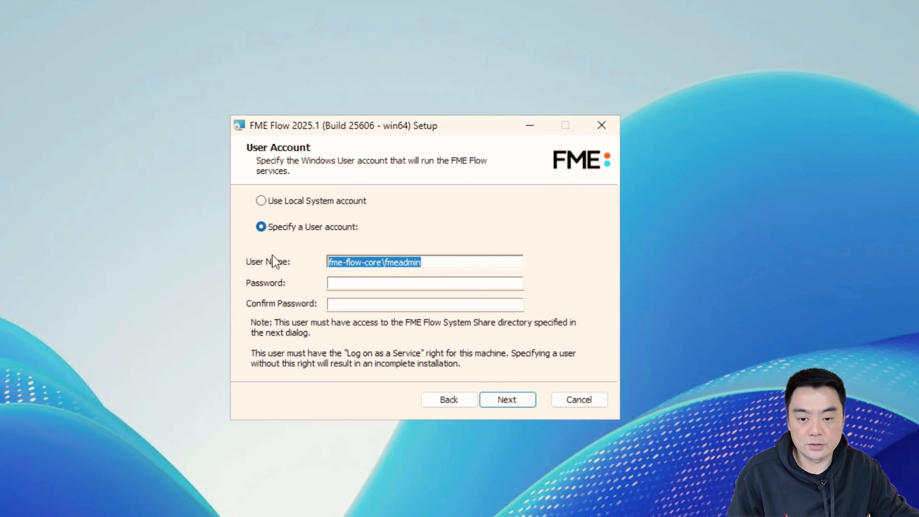
key("ctrl+shift+Right")
key("ctrl+shift+Right")
key("ctrl+shift+Right")
key("ctrl+shift+Right")
key("shift+Home")
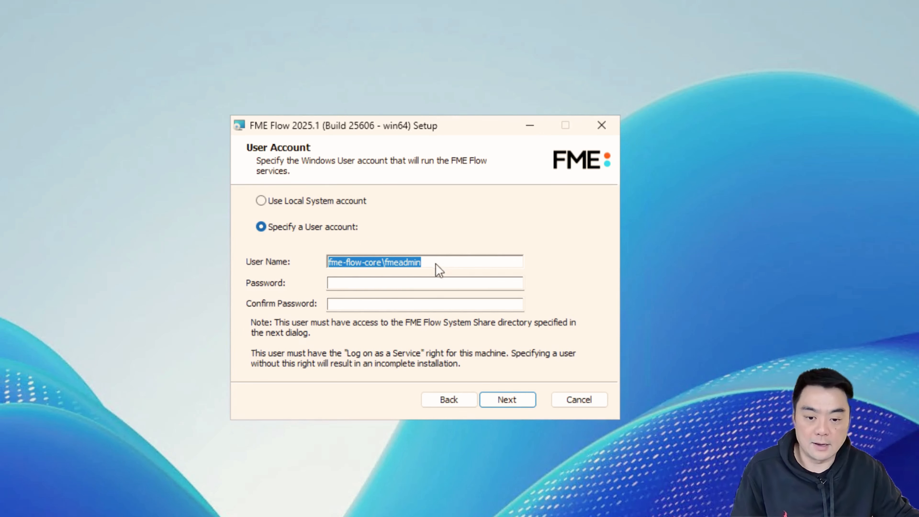
left_click(449, 264)
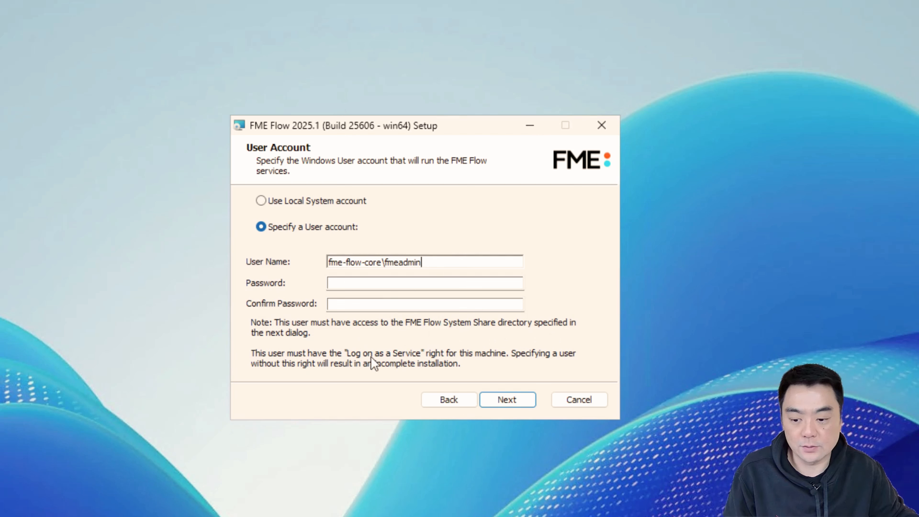
left_click(311, 202)
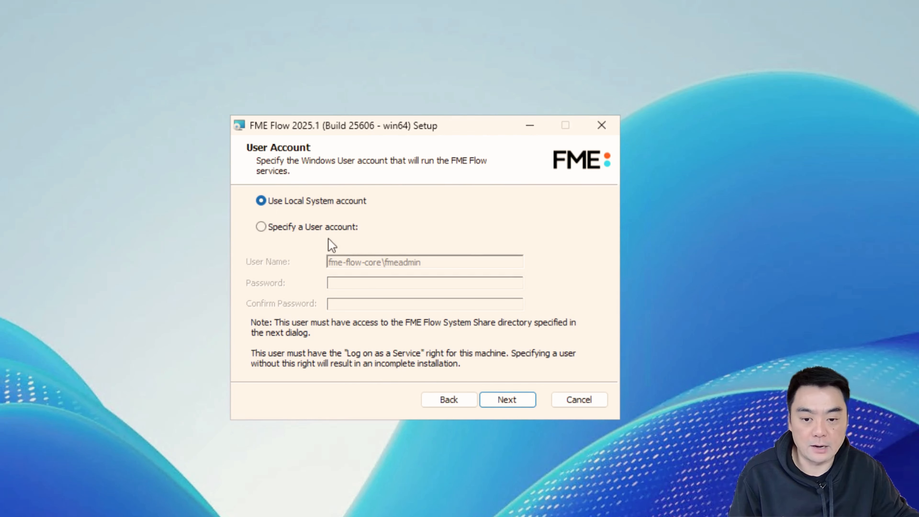
Check the specified user account option for the FME Flow services, then keep the Local System account and continue to the System Share settings.
left_click(328, 231)
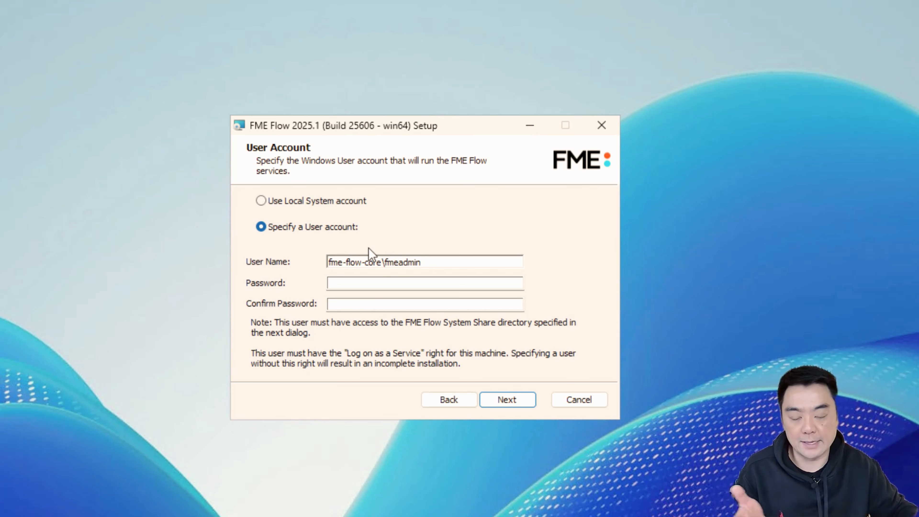
left_click_drag(383, 263, 319, 262)
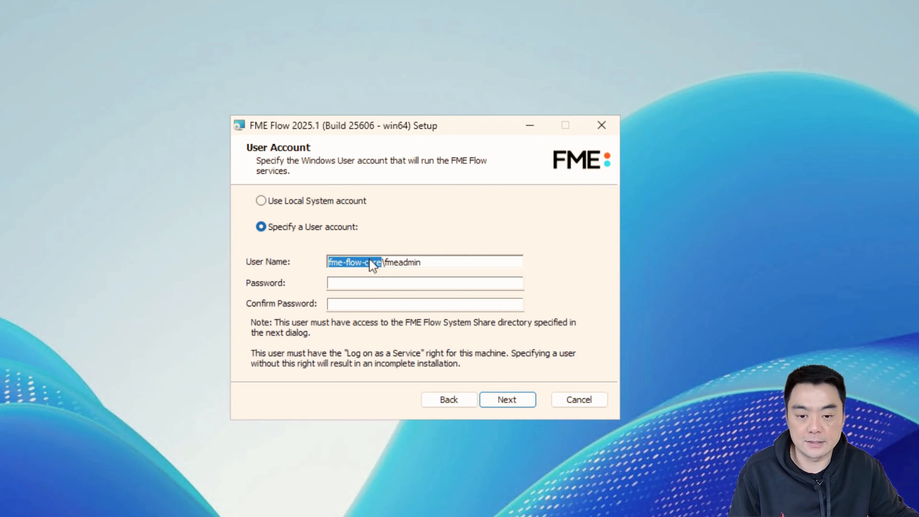
left_click(325, 202)
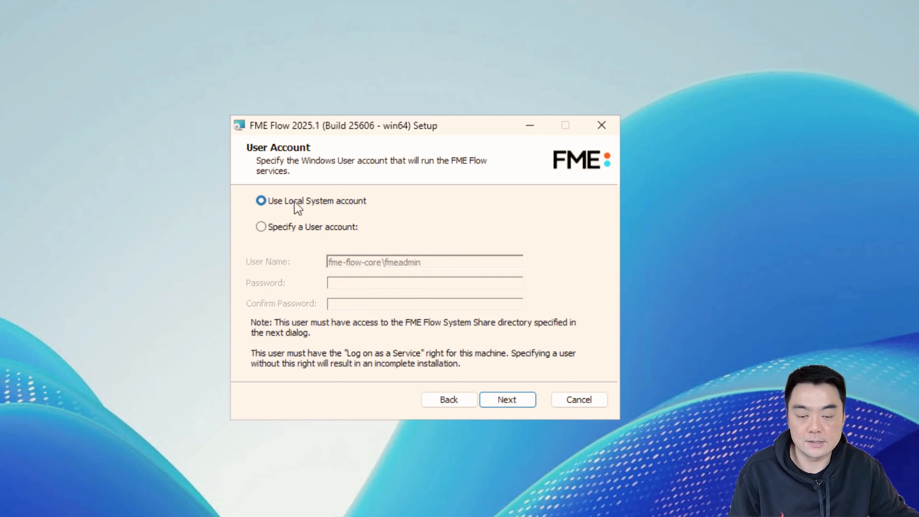
left_click(525, 401)
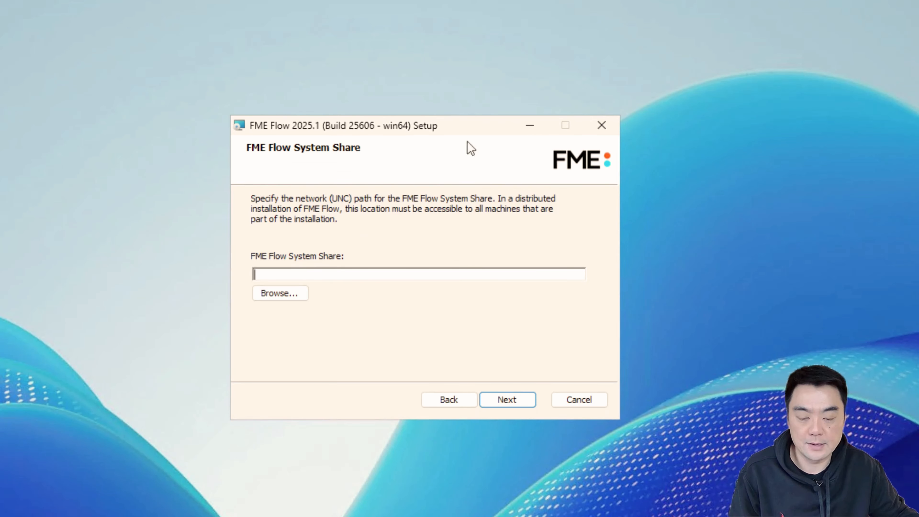
Move the setup window aside and open the Windows (C:) drive in File Explorer.
left_click_drag(377, 124, 456, 83)
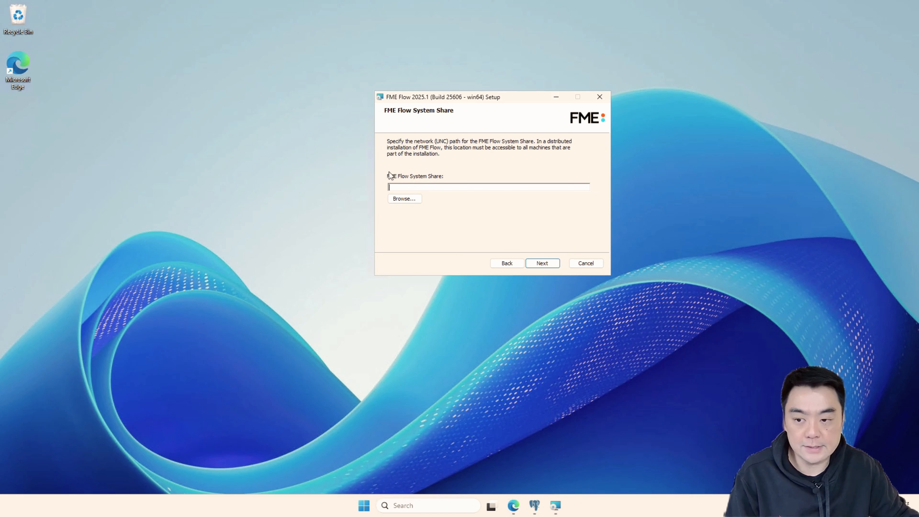
left_click(365, 506)
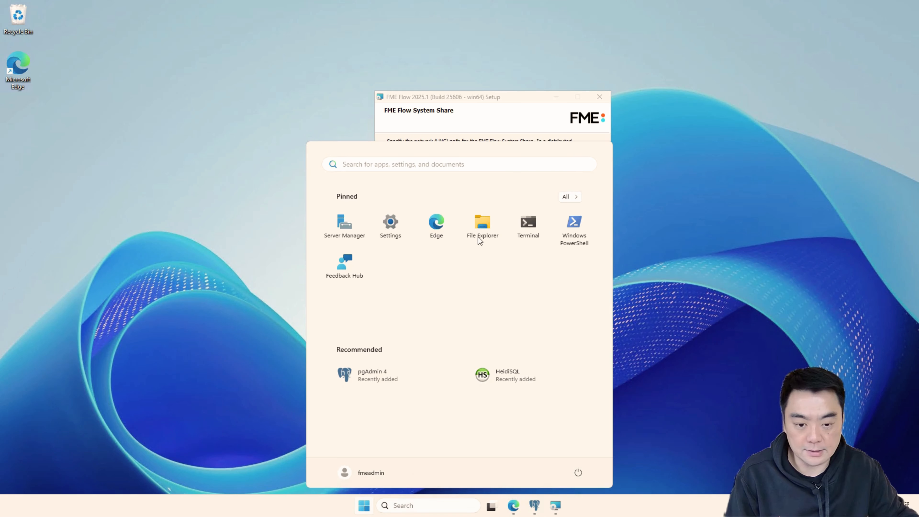
left_click(482, 227)
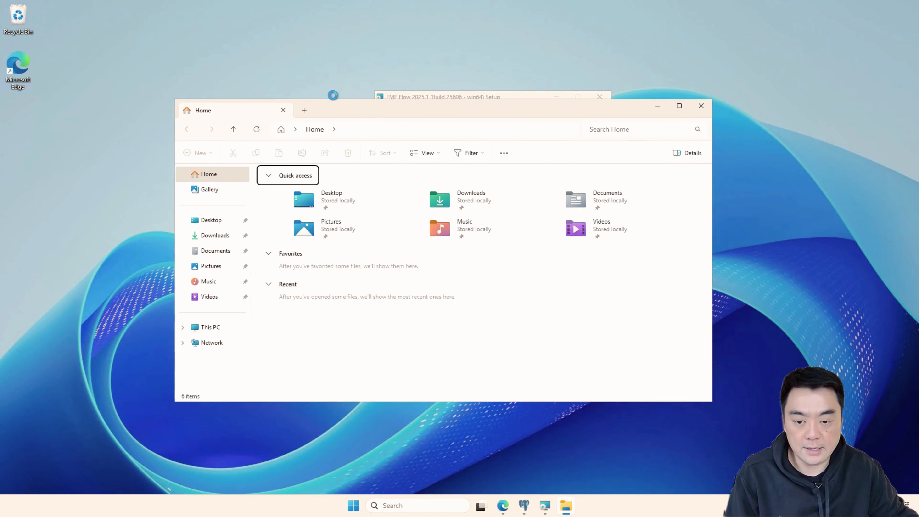
left_click(134, 306)
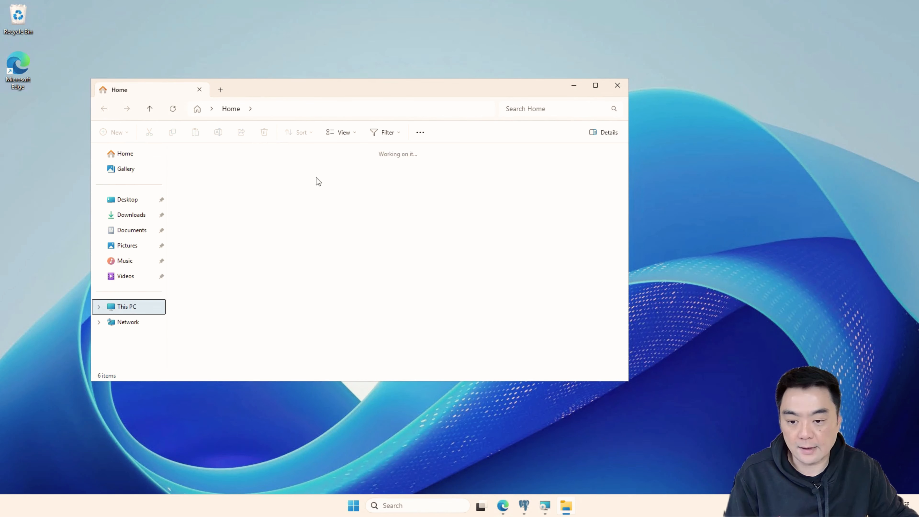
left_click(248, 177)
key("Return")
Create a new folder named FMEFlowShare in the root of the C: drive.
right_click(280, 317)
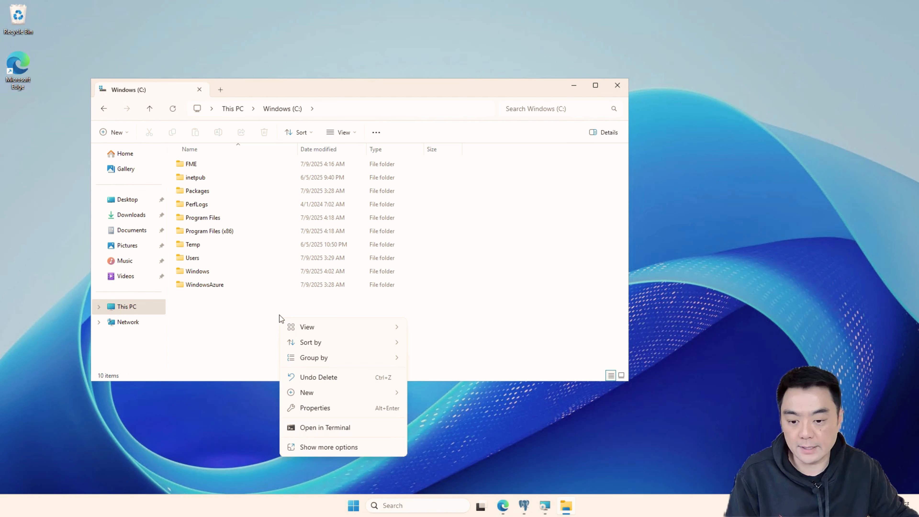
mouse_move(349, 350)
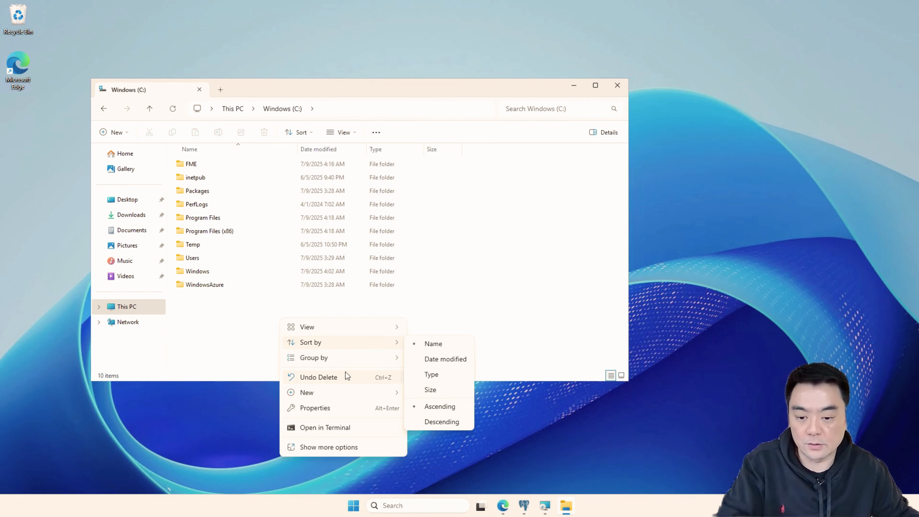
mouse_move(354, 391)
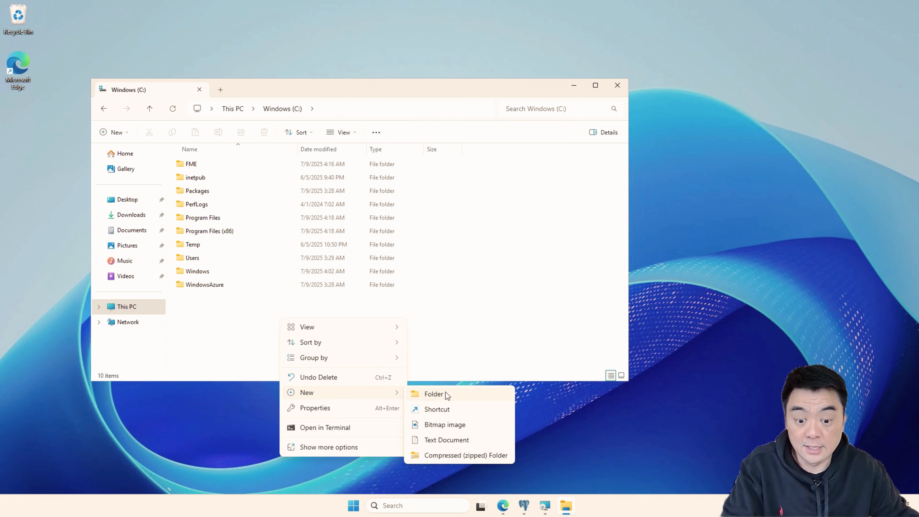
left_click(452, 394)
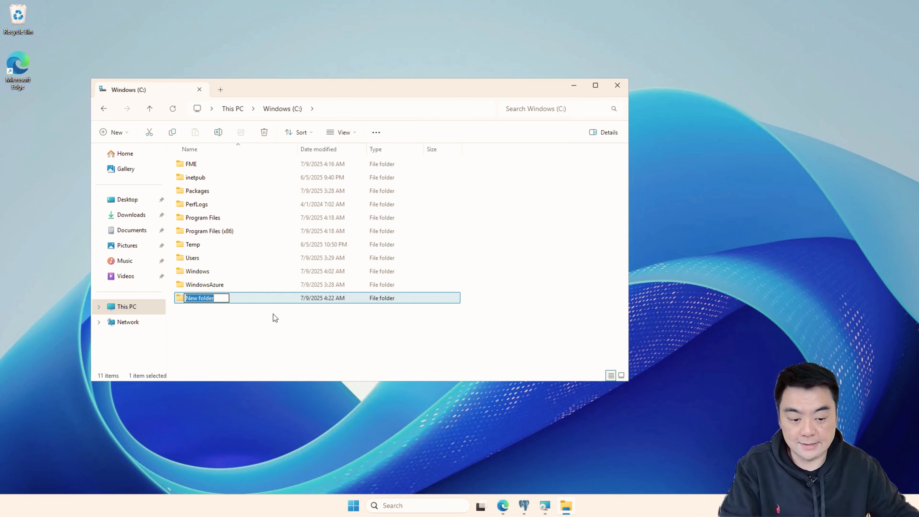
key("BackSpace")
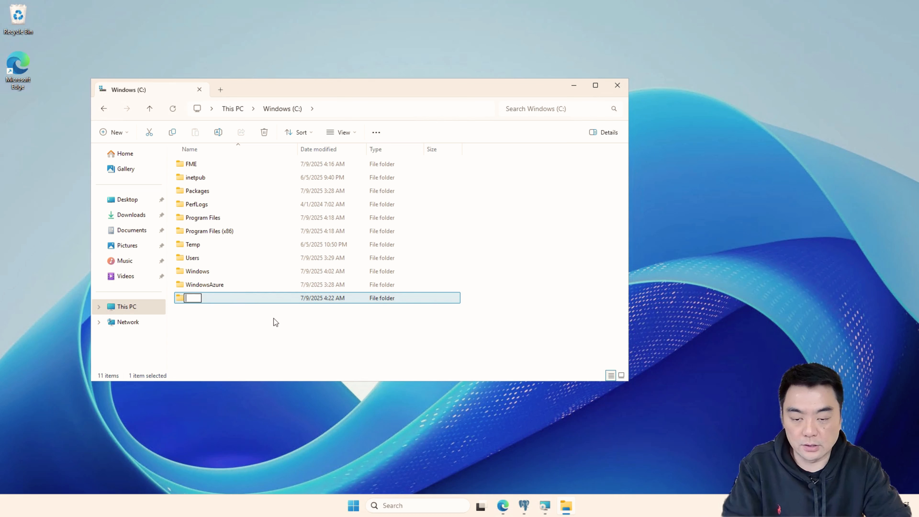
type("FMEF")
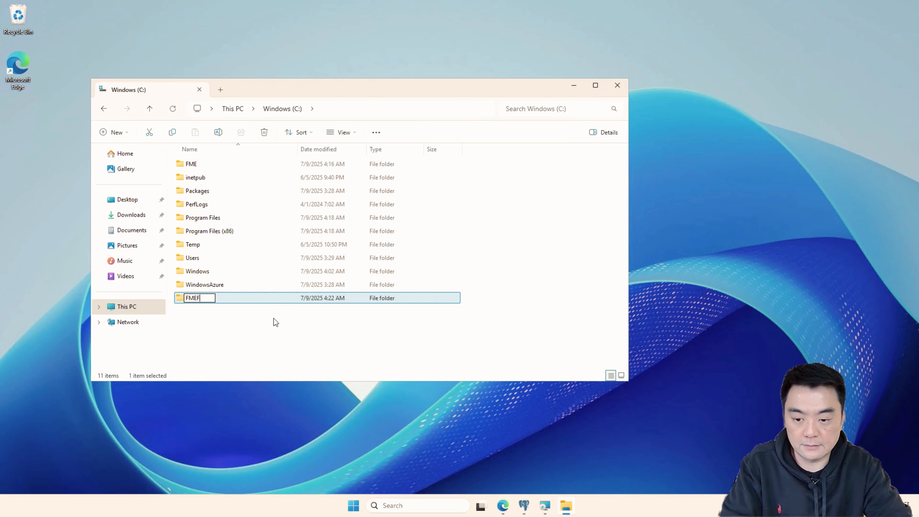
type("lowShare")
key("Return")
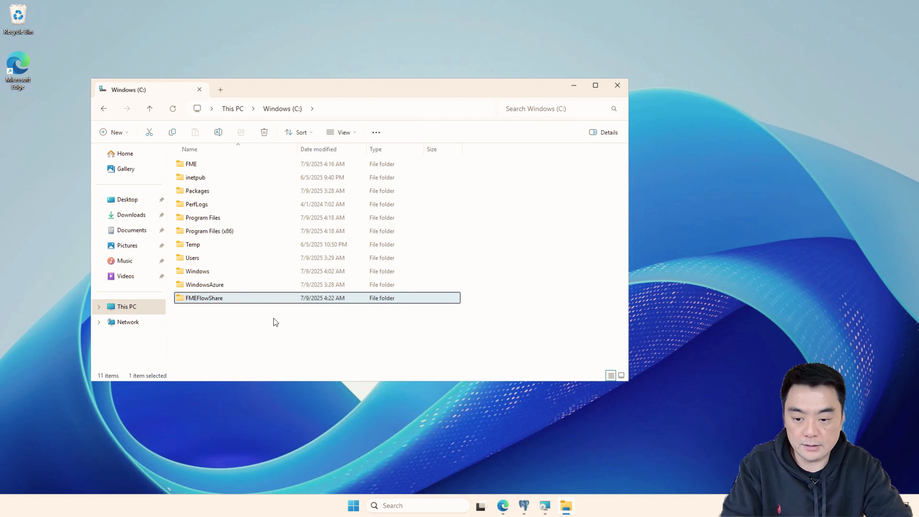
Share the FMEFlowShare folder on the network with the listed permissions, turning on network discovery and file sharing for all public networks.
right_click(210, 300)
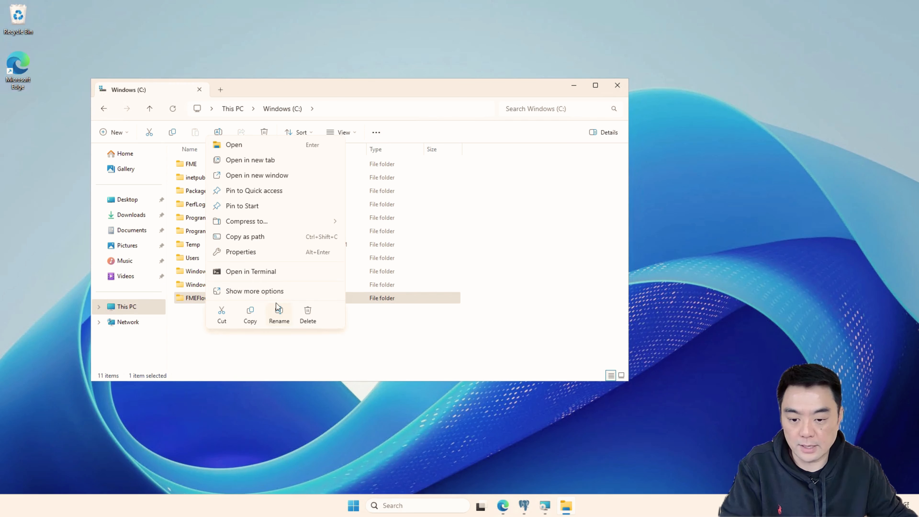
left_click(247, 253)
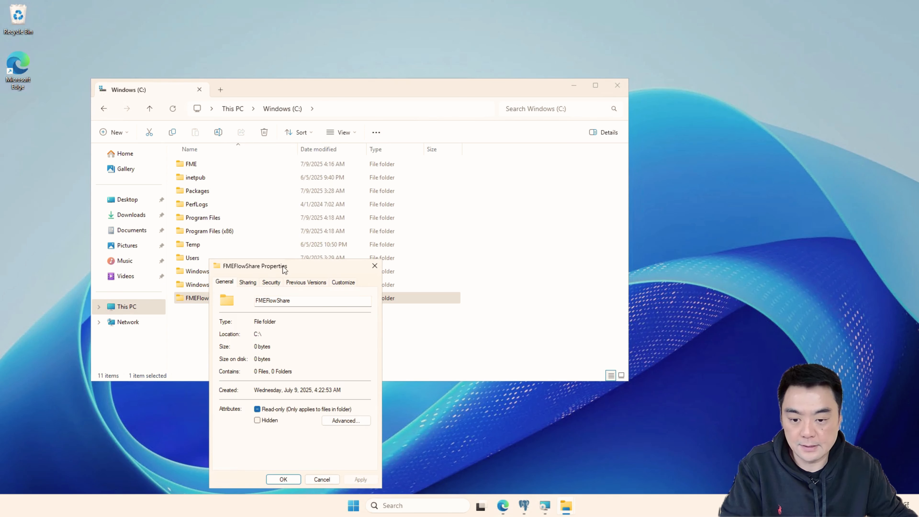
left_click_drag(284, 270, 396, 43)
left_click(360, 56)
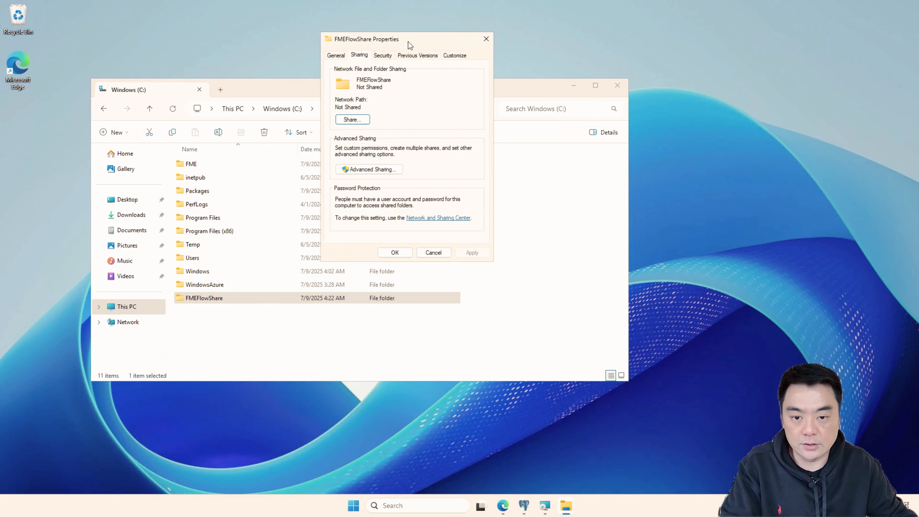
left_click(352, 119)
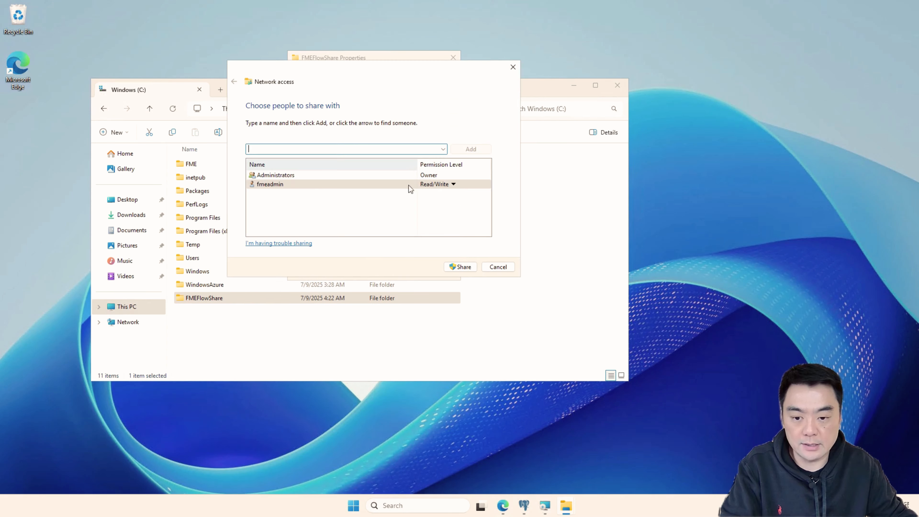
left_click(460, 267)
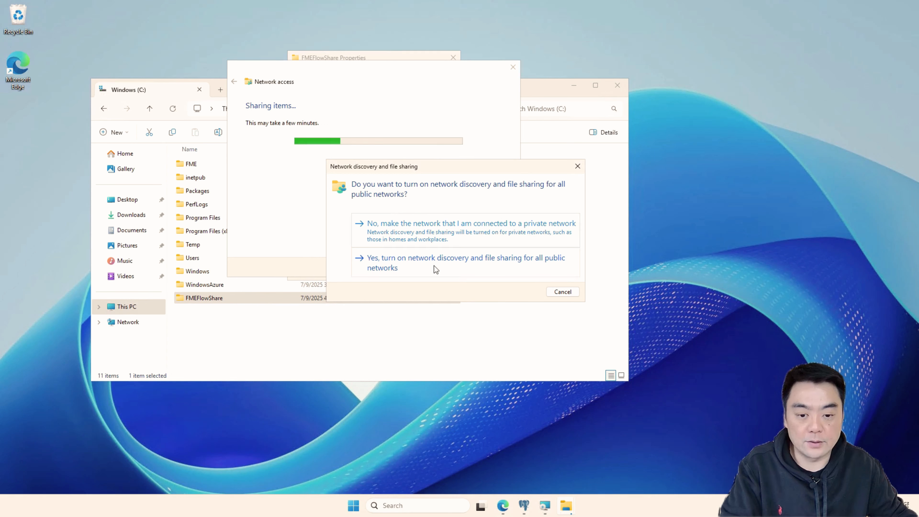
left_click(388, 269)
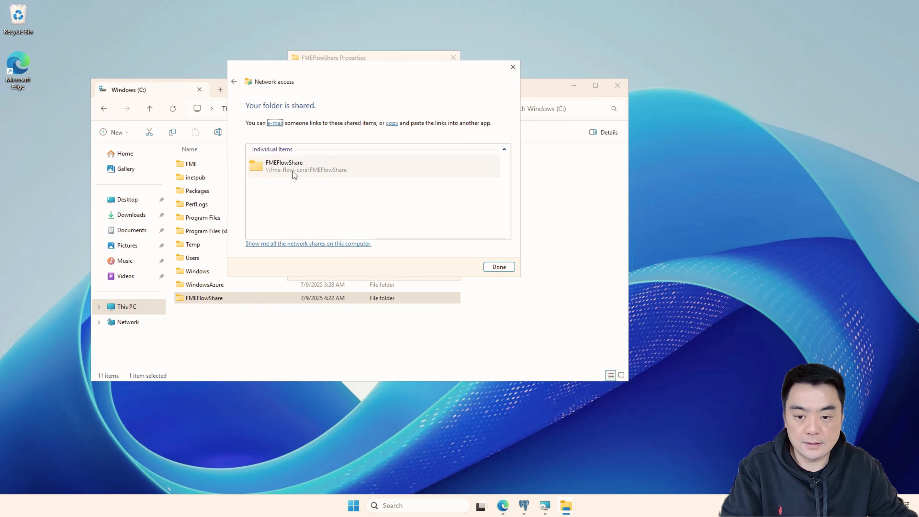
left_click(500, 268)
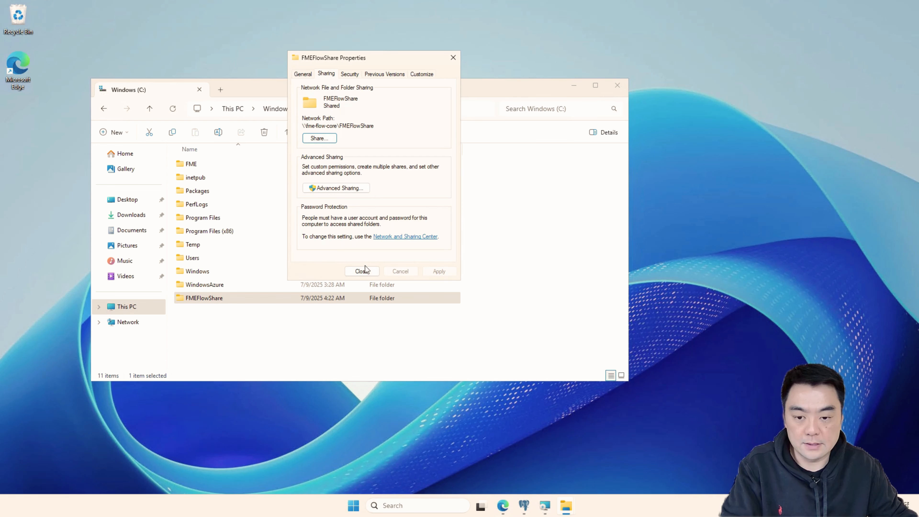
left_click(361, 271)
left_click(523, 297)
Go to the network location \\fme-flow-core, open the FMEFlowShare share, and copy its network path.
left_click(359, 108)
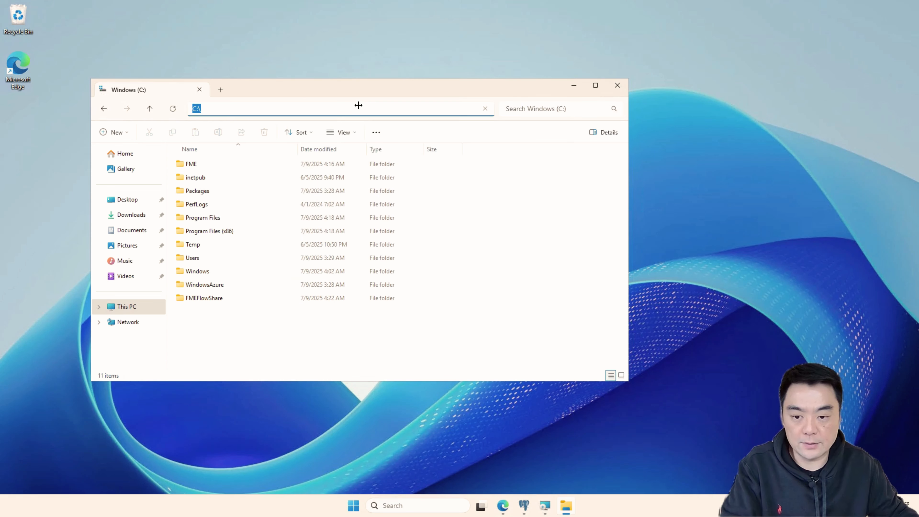
type("\\\\fme-flow-core")
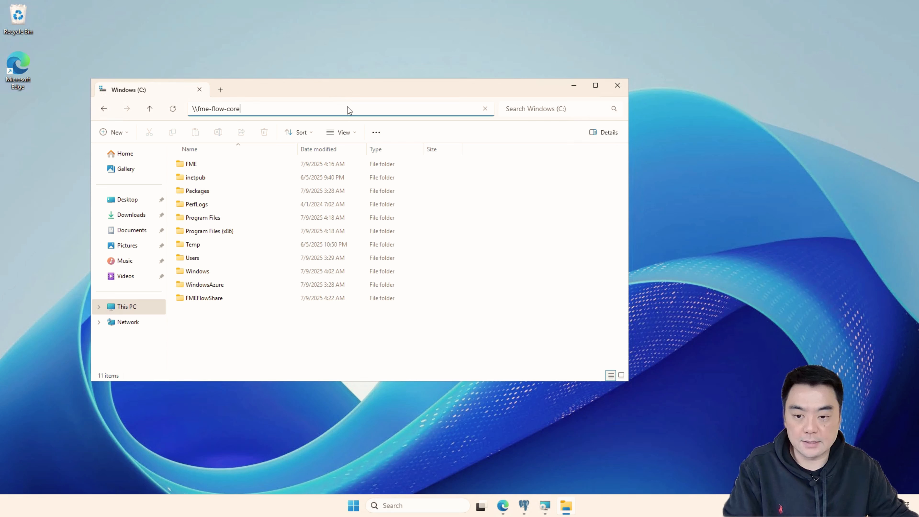
key("Return")
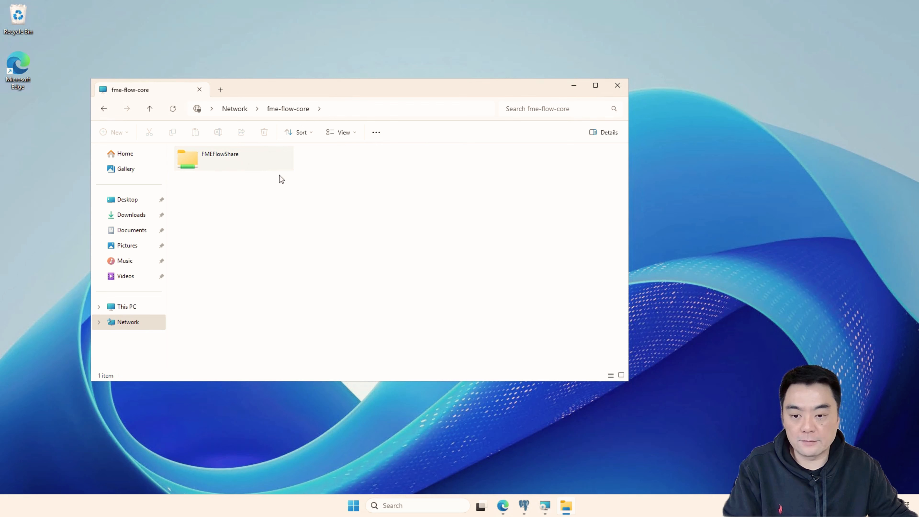
double_click(221, 164)
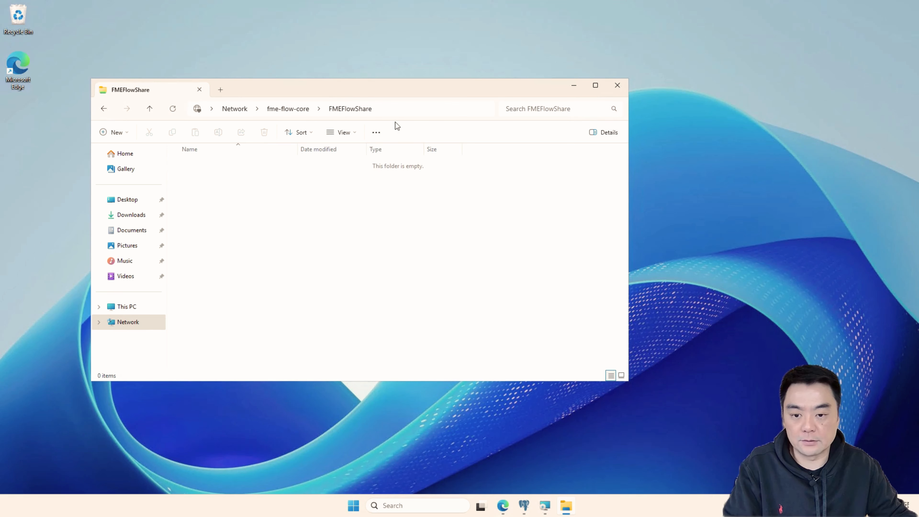
left_click(398, 114)
left_click_drag(332, 111, 147, 105)
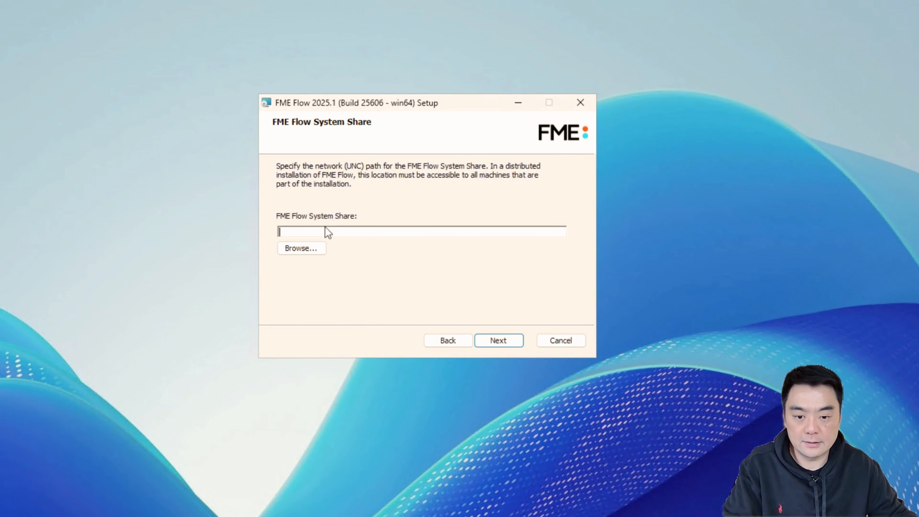
Set the FME Flow System Share to \\fme-flow-core\FMEFlowShare and continue to the External Hostname settings.
type("\\\\fme-flow-core\\FMEFlowShare")
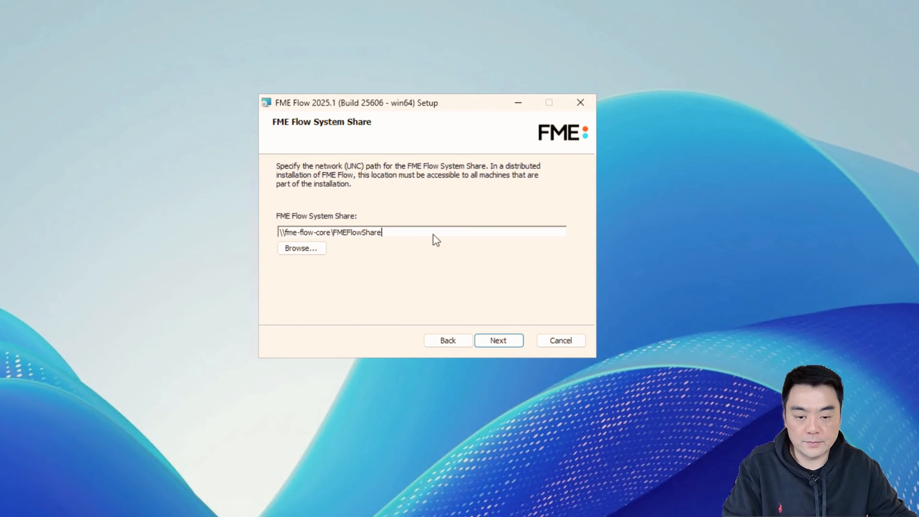
left_click_drag(415, 235, 240, 234)
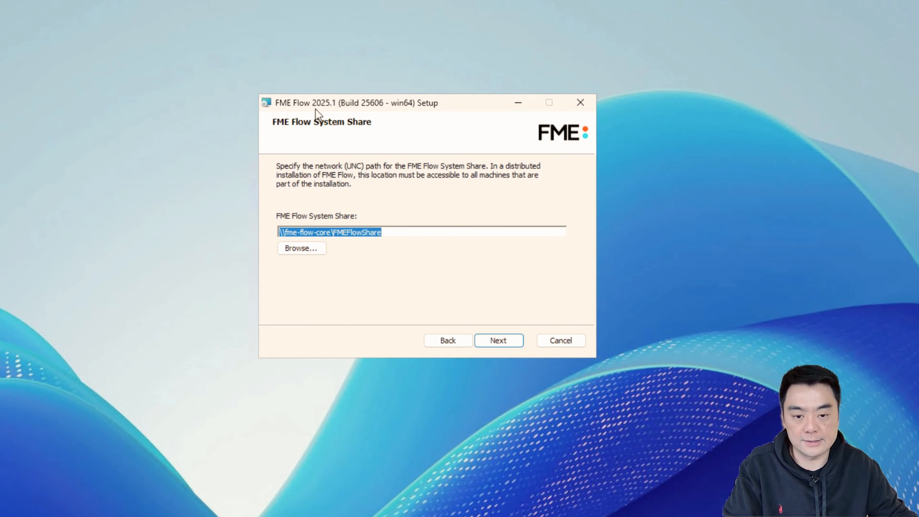
left_click_drag(315, 109, 228, 134)
left_click(418, 366)
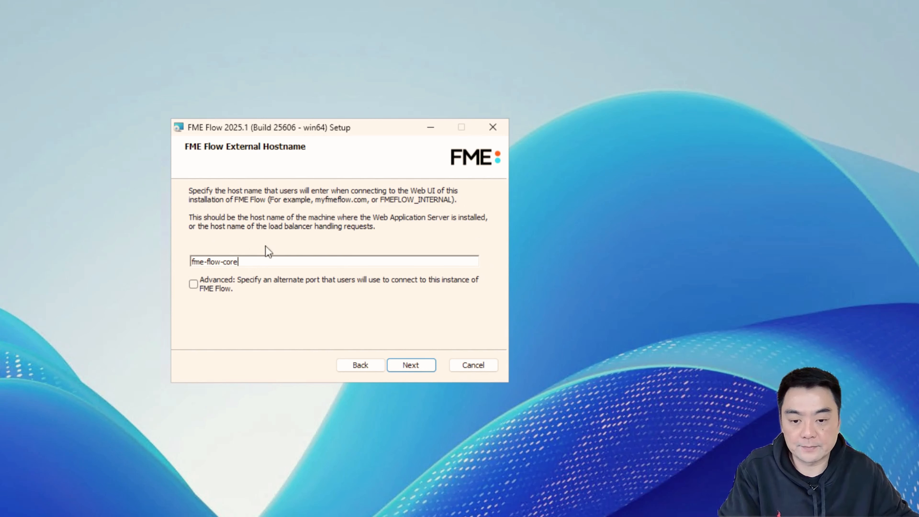
Examine the prefilled external hostname that users will enter to reach the FME Flow Web UI.
left_click_drag(259, 268, 144, 260)
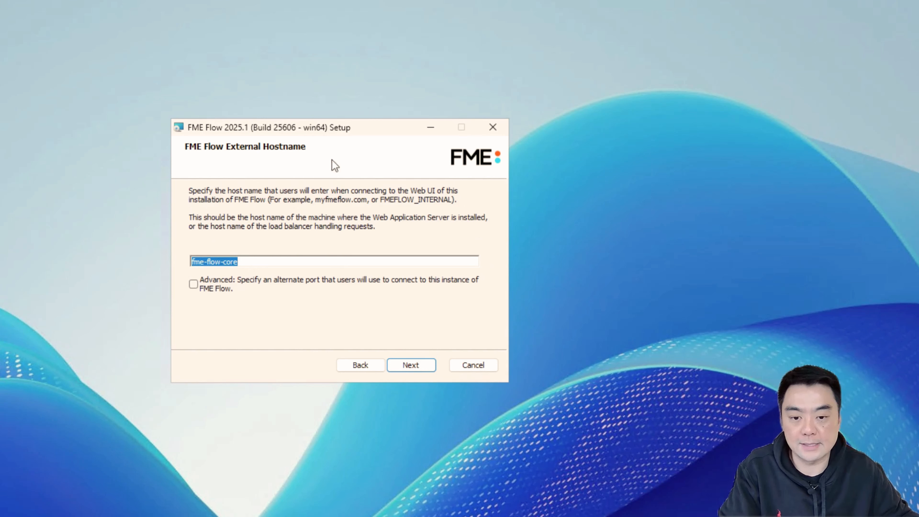
left_click_drag(327, 130, 343, 121)
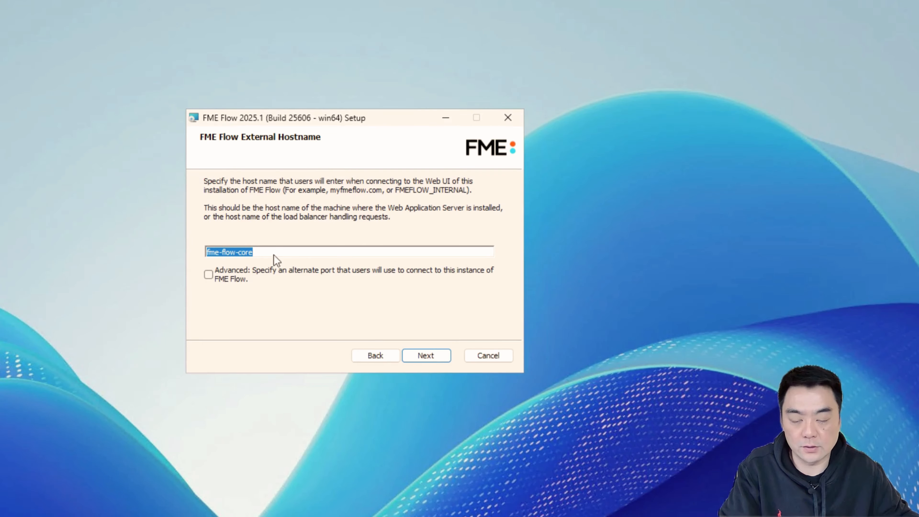
left_click(246, 253)
double_click(246, 254)
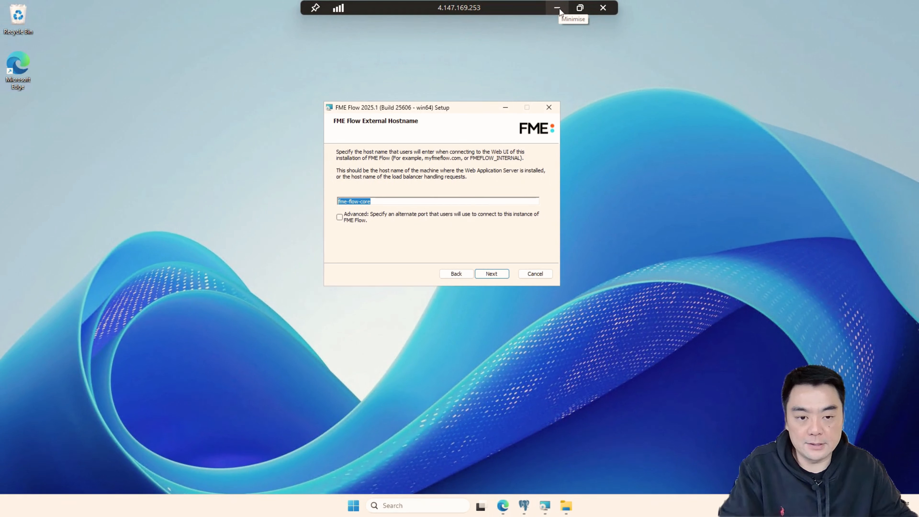
Switch to the Azure portal, open the fme-flow-core virtual machine from the dashboard, and copy its public IP address.
left_click(558, 8)
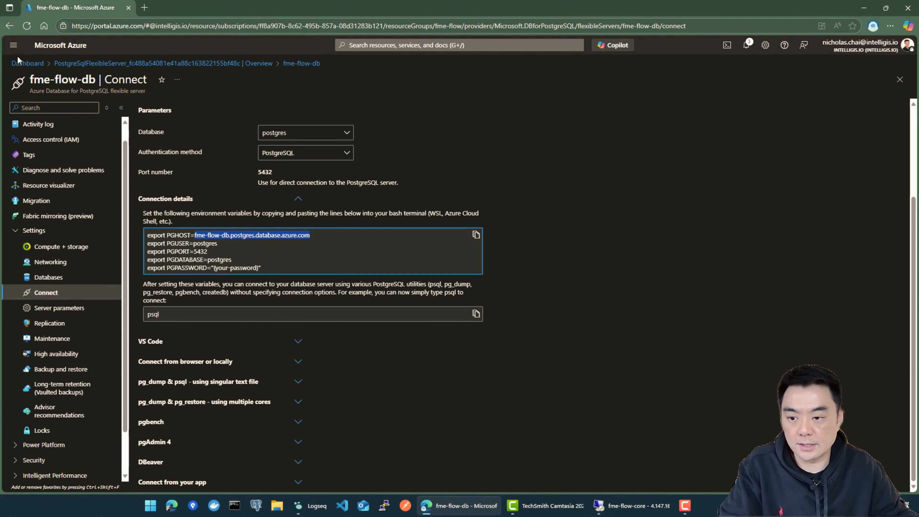
left_click(24, 64)
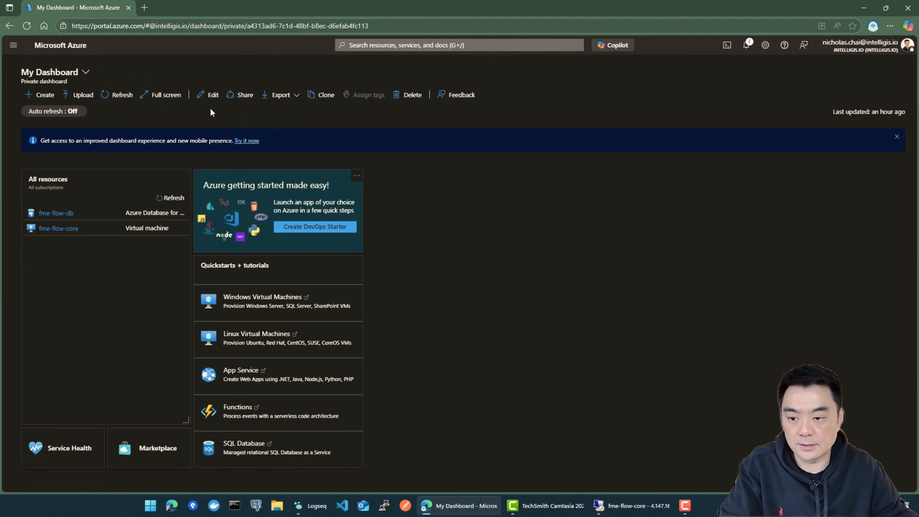
left_click(60, 232)
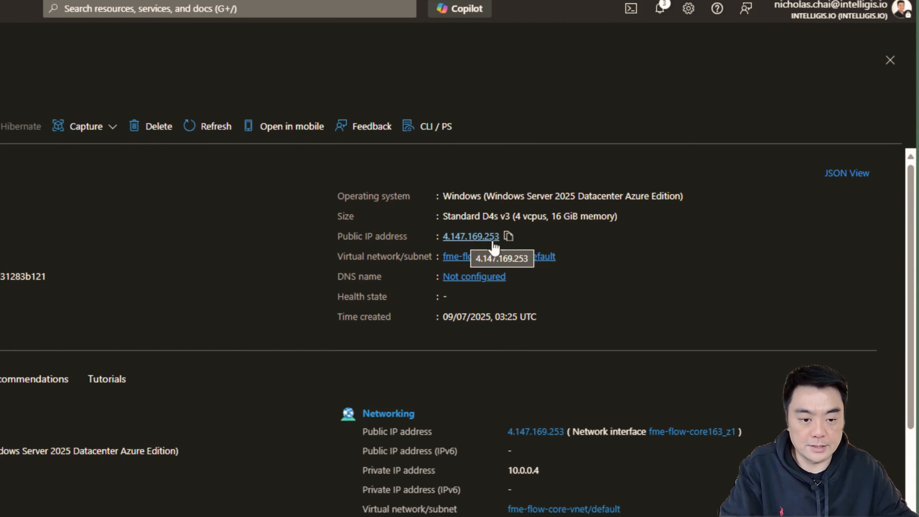
left_click(514, 240)
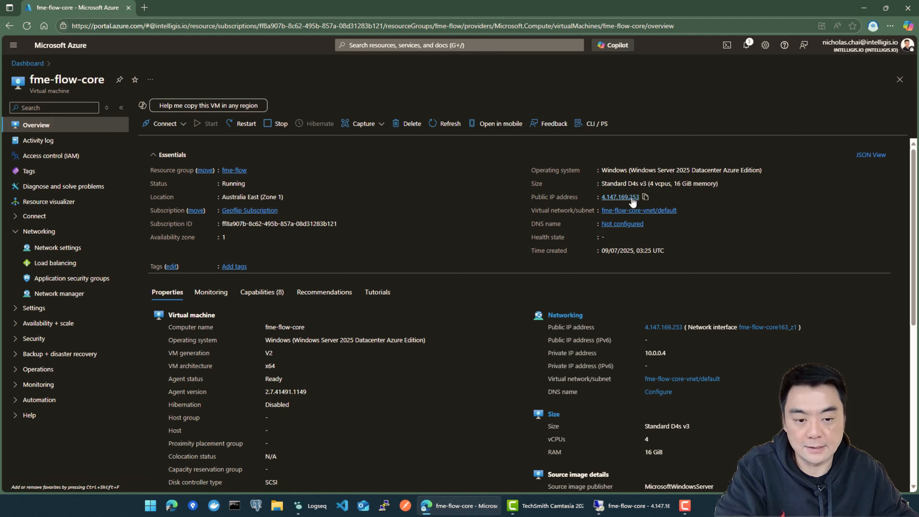
left_click(645, 198)
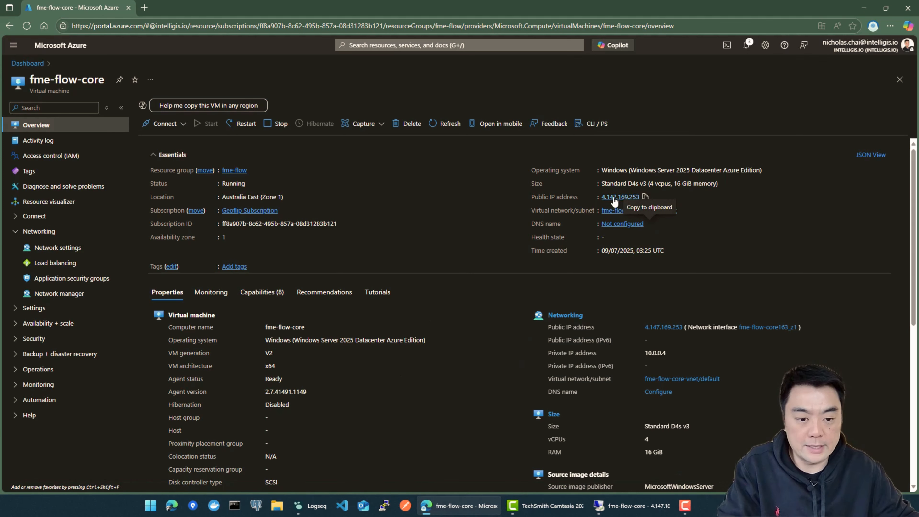
left_click(646, 197)
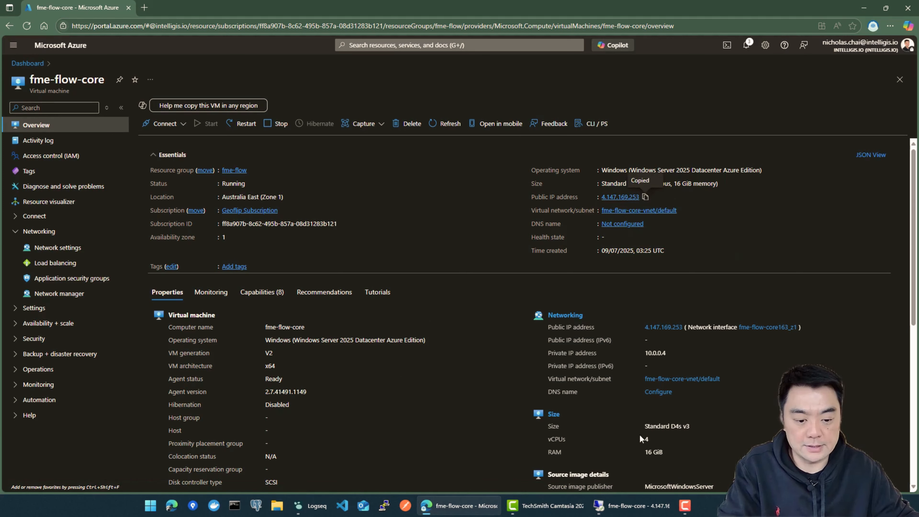
Back in the FME Flow installer, set the external hostname to 4.147.169.253 and accept fme-flow-core as the Core hostname.
left_click(633, 506)
left_click(398, 201)
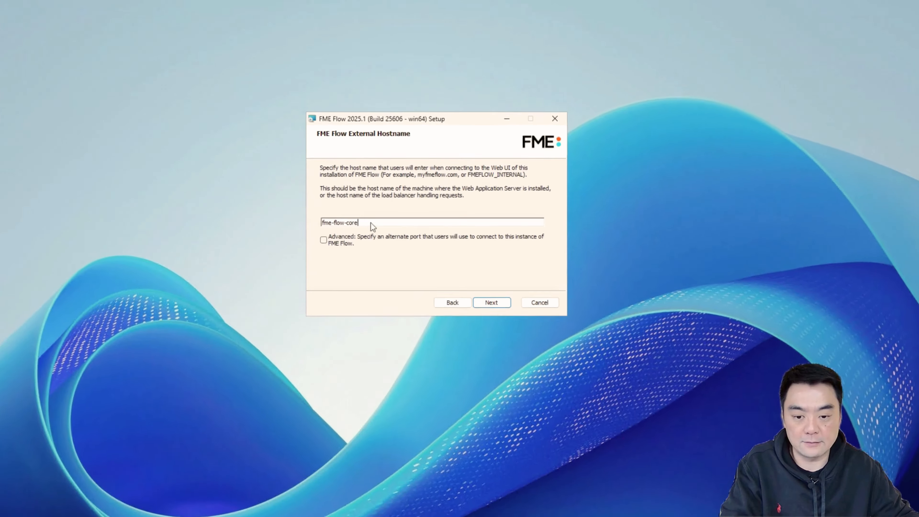
left_click_drag(371, 201, 317, 197)
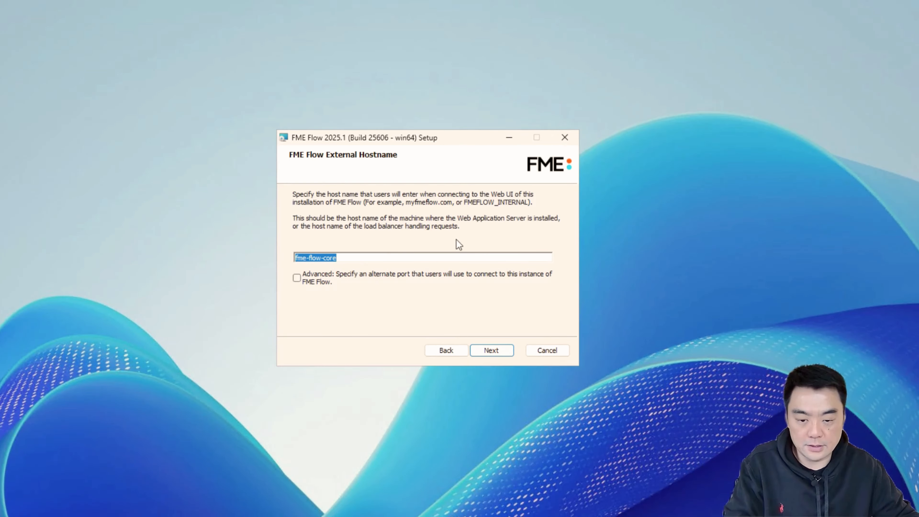
key("ctrl+v")
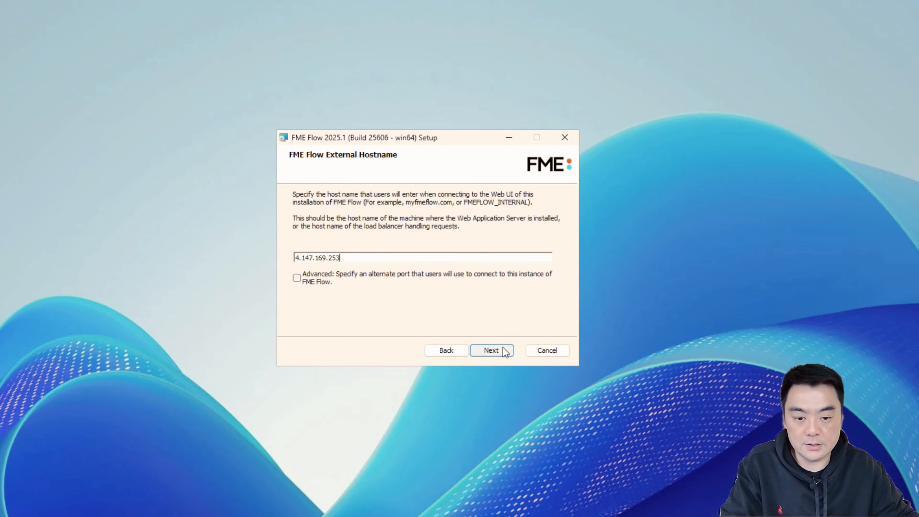
left_click(493, 350)
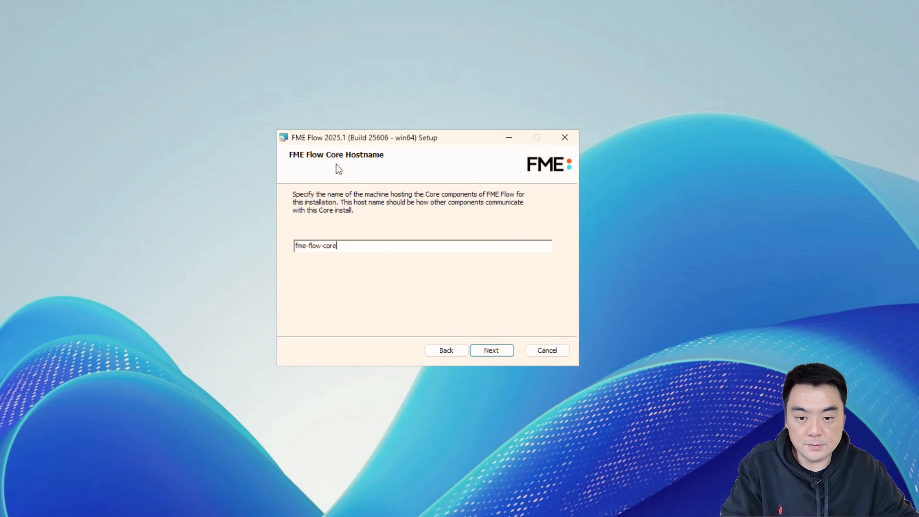
left_click_drag(347, 246, 273, 246)
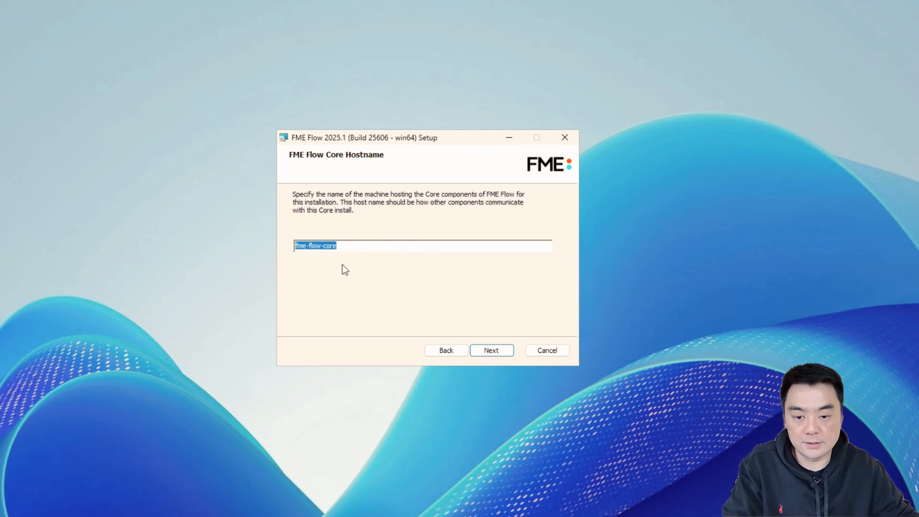
left_click(499, 353)
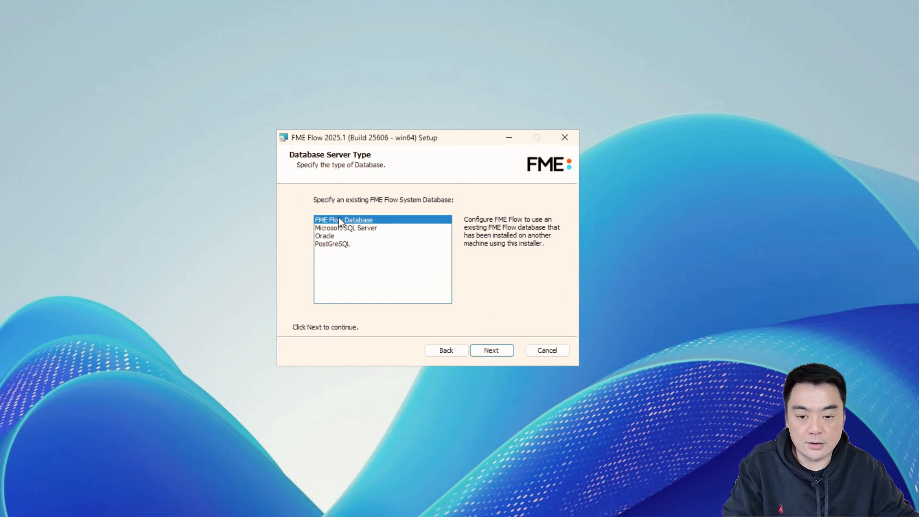
Choose PostGreSQL as the existing FME Flow System Database type and continue to the database server parameters.
left_click(323, 244)
left_click(334, 221)
left_click(339, 228)
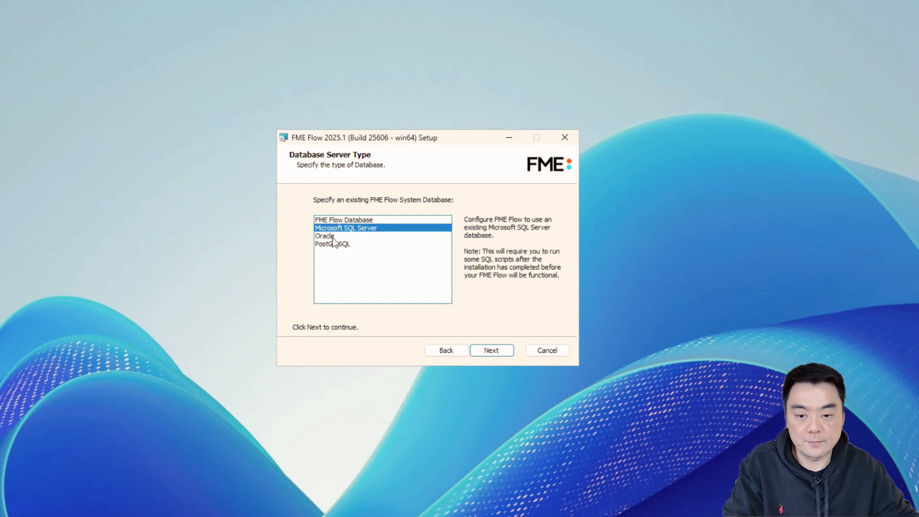
left_click(330, 241)
left_click(331, 236)
left_click(339, 228)
left_click(342, 221)
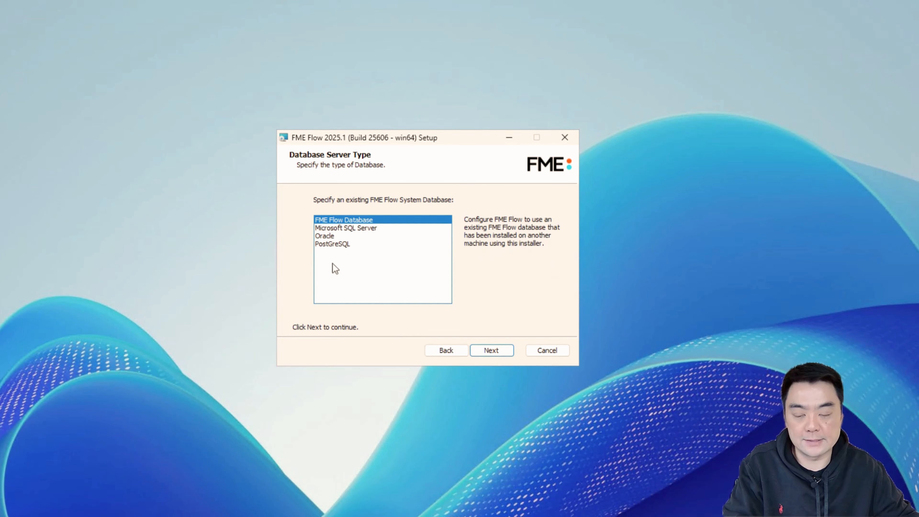
left_click(339, 245)
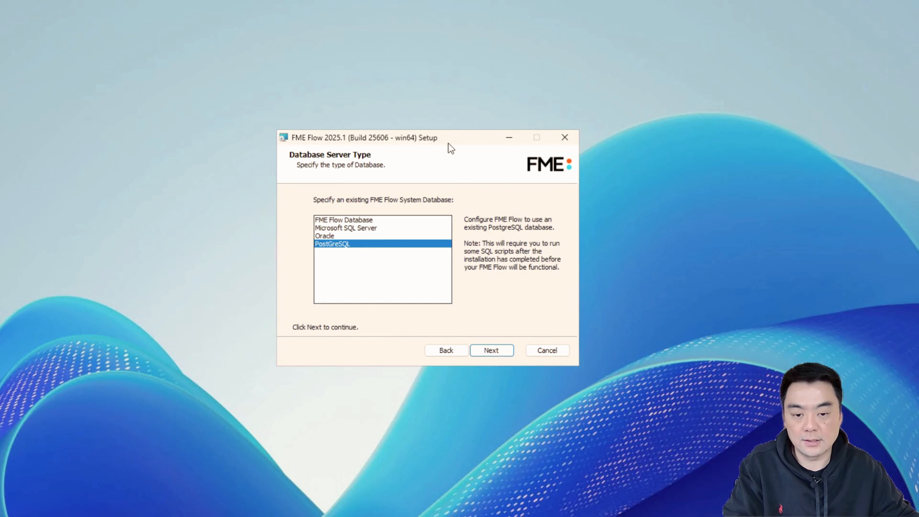
mouse_move(468, 136)
left_mouse_down()
mouse_move(461, 142)
mouse_move(479, 140)
left_mouse_up()
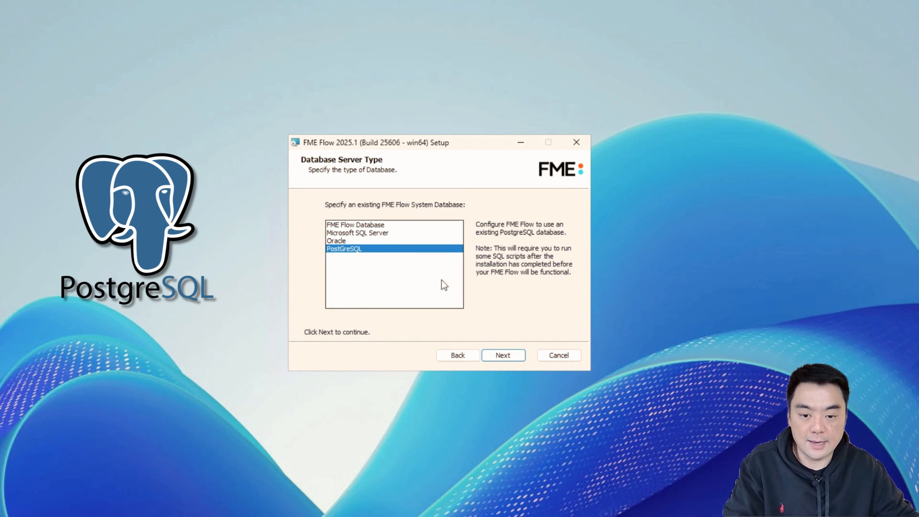
left_click(510, 357)
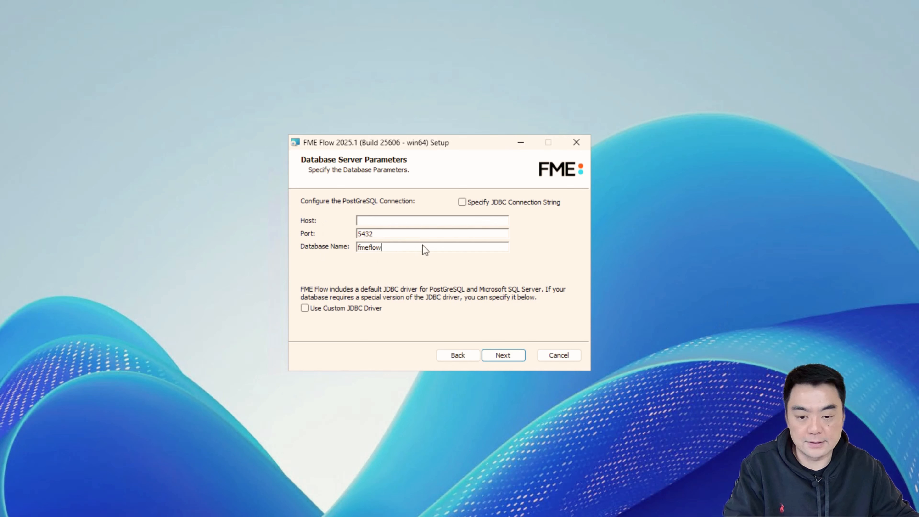
Check the prefilled port and database name for the PostgreSQL connection.
left_click_drag(423, 245, 294, 249)
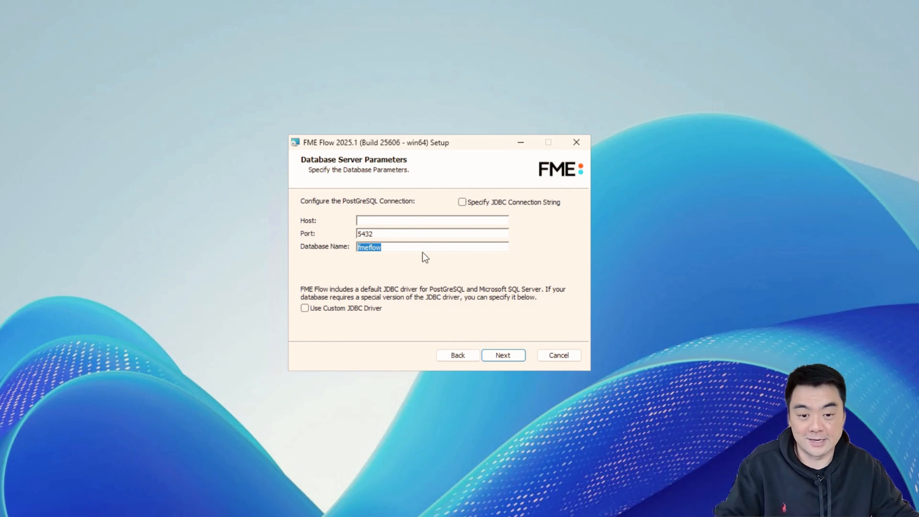
left_click(409, 246)
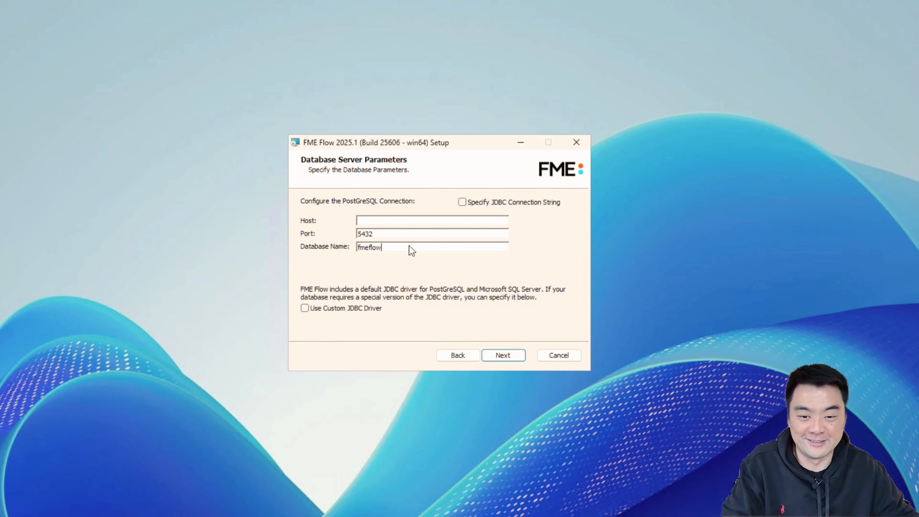
double_click(395, 248)
left_click_drag(393, 235, 340, 235)
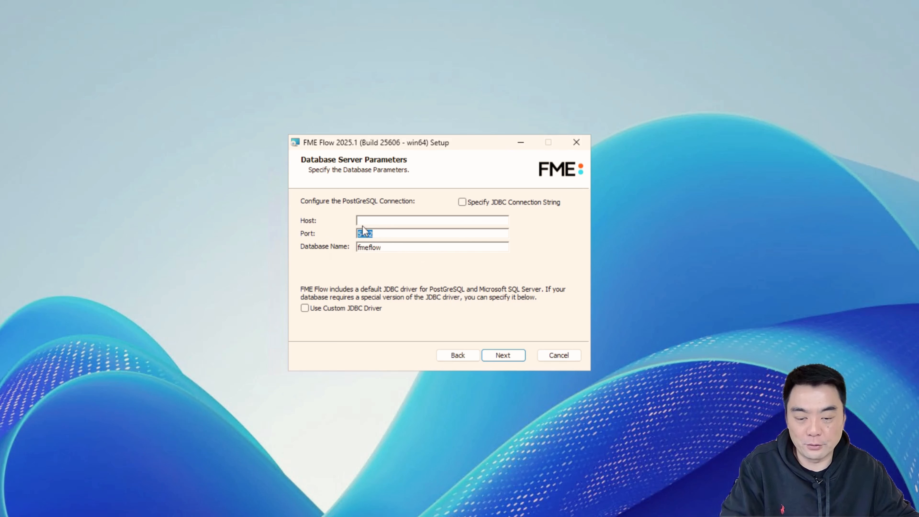
Switch to pgAdmin 4, open the FME-FLOW-DB server's connection properties, and copy its host name.
left_click(414, 221)
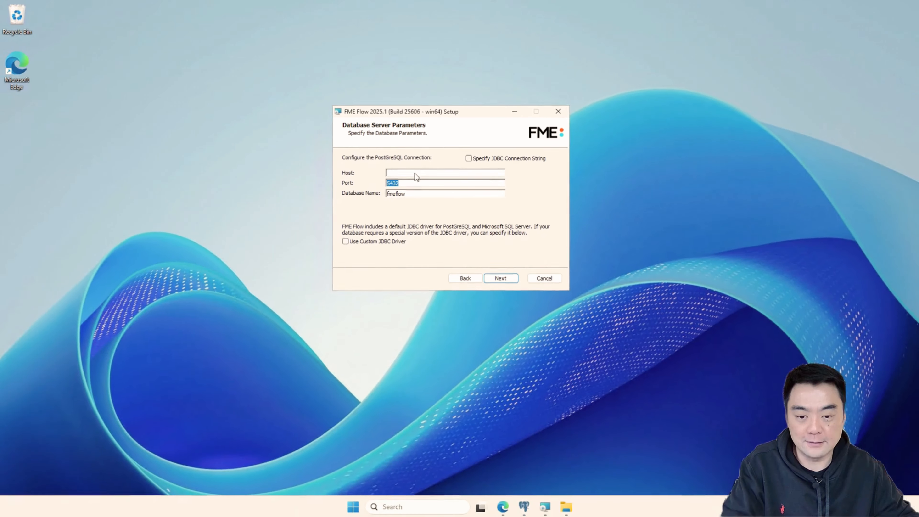
left_click(524, 506)
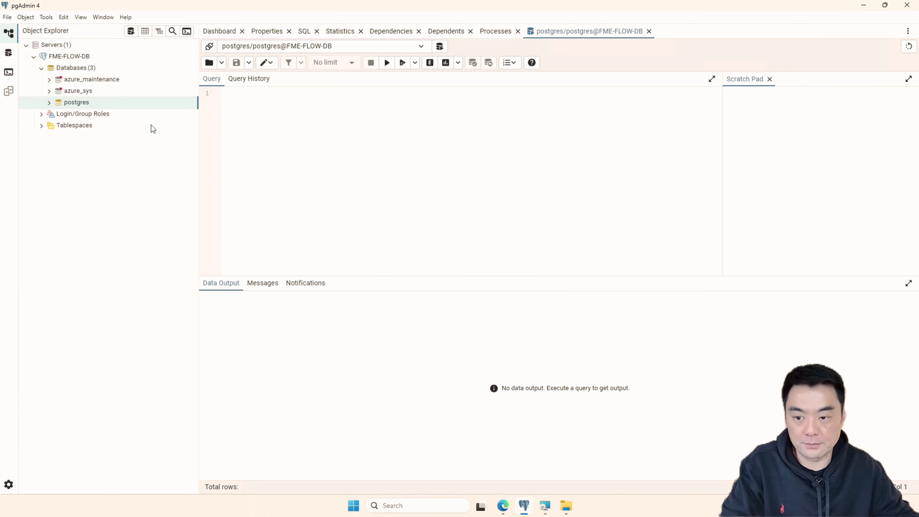
right_click(74, 58)
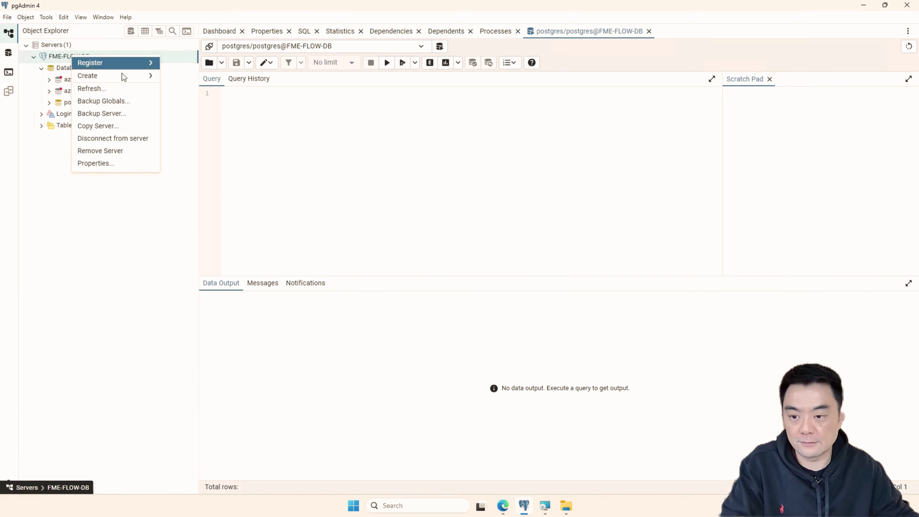
left_click(100, 164)
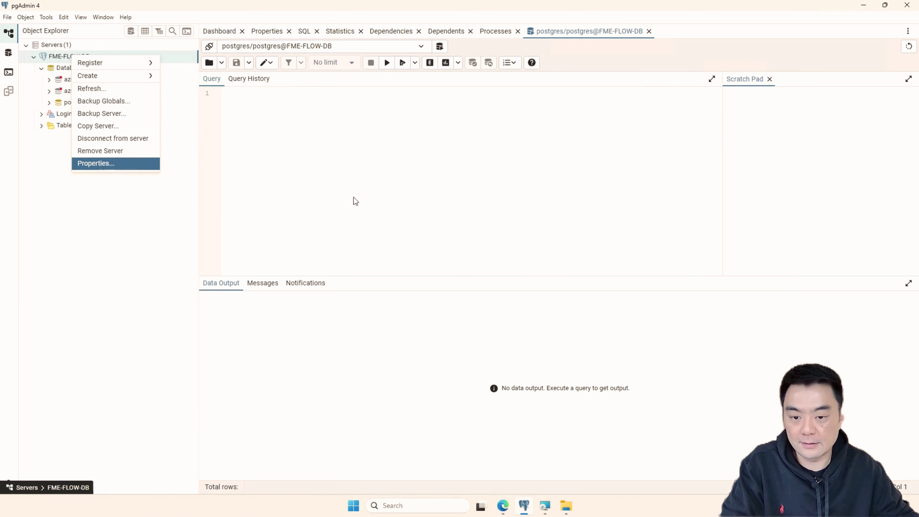
left_click(358, 87)
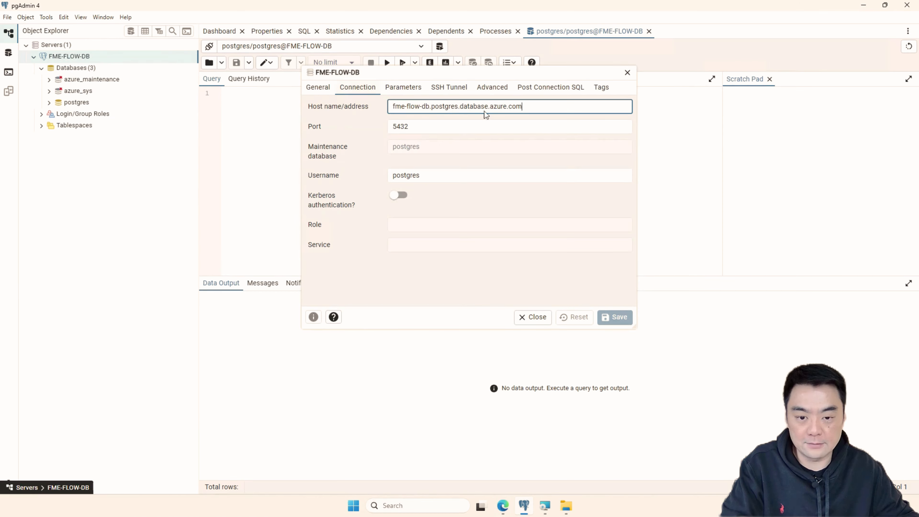
left_click_drag(554, 112, 369, 102)
key("ctrl+c")
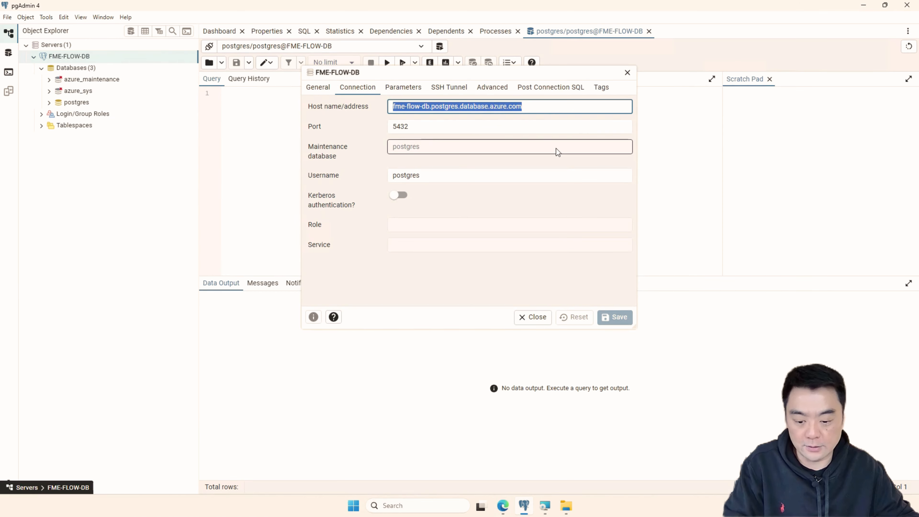
left_click(628, 72)
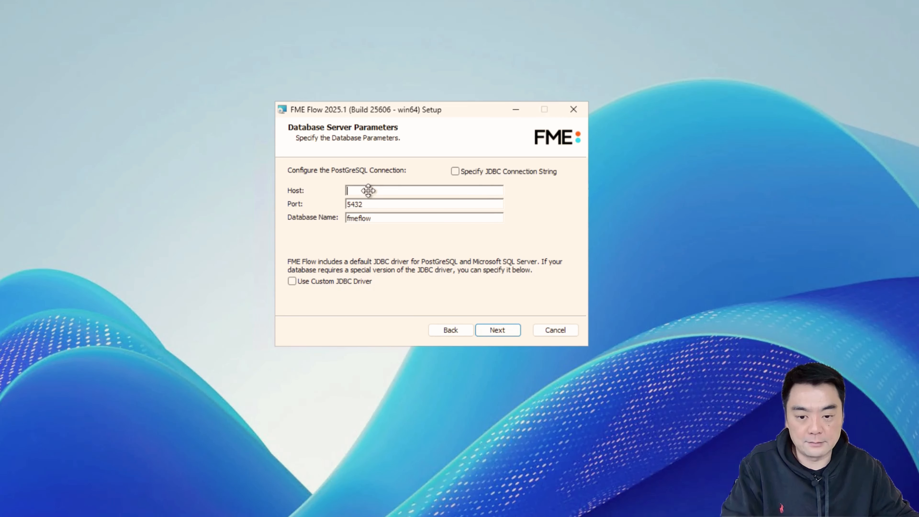
Set the PostgreSQL host to fme-flow-db.postgres.database.azure.com, keep port 5432 and database name fmeflow, and continue to the Database User settings.
key("ctrl+v")
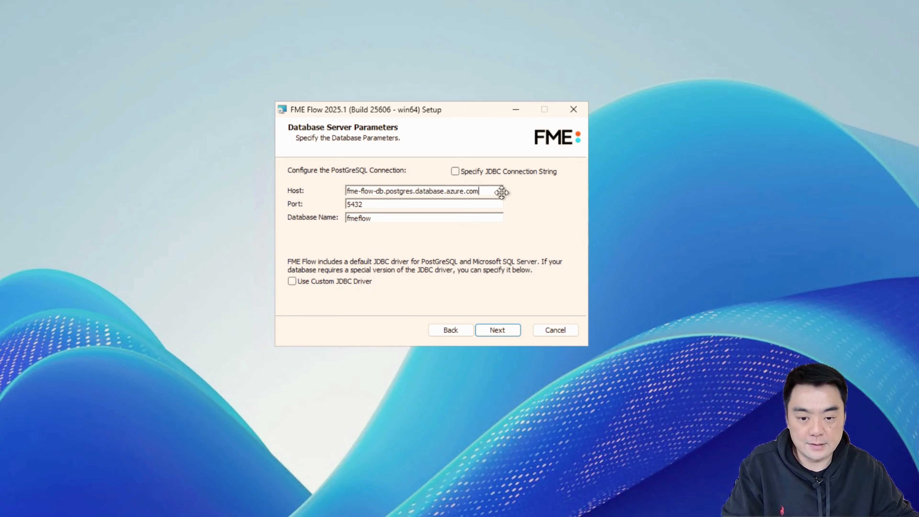
left_click_drag(499, 191, 269, 181)
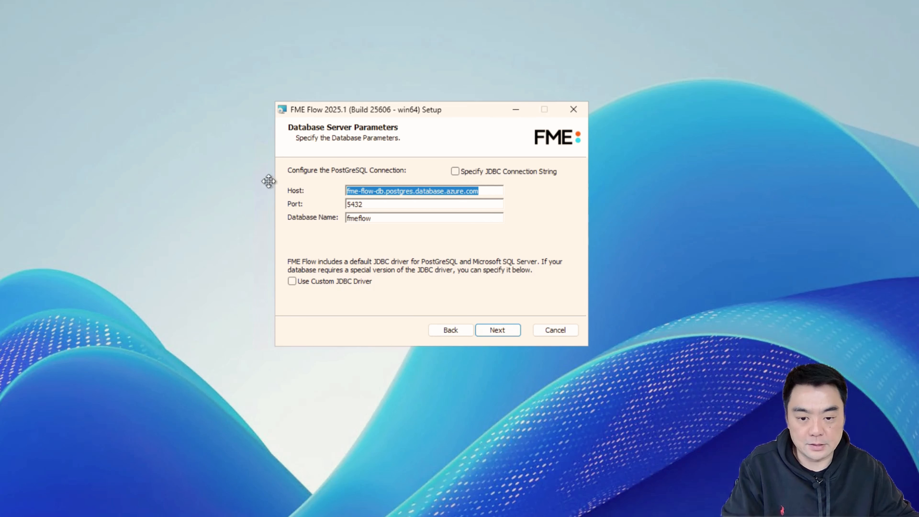
left_click(372, 204)
key("ctrl+a")
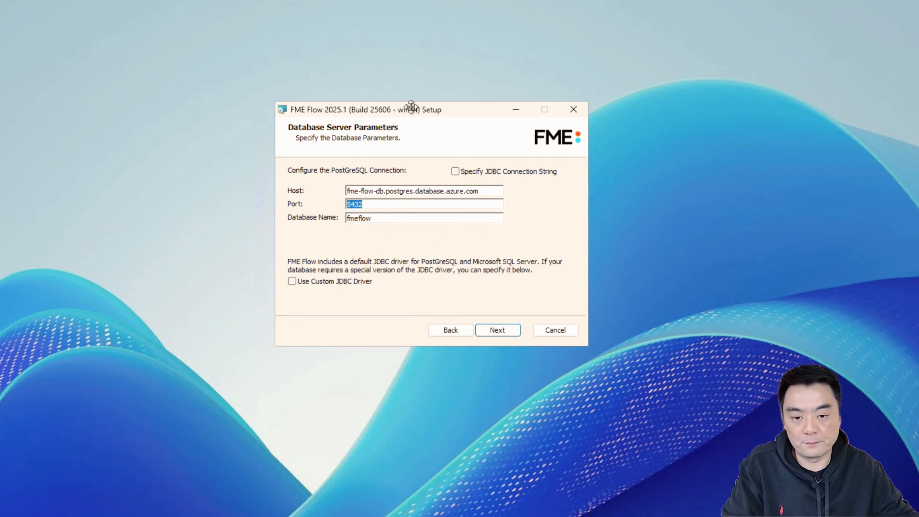
left_click_drag(410, 109, 372, 108)
left_click(341, 204)
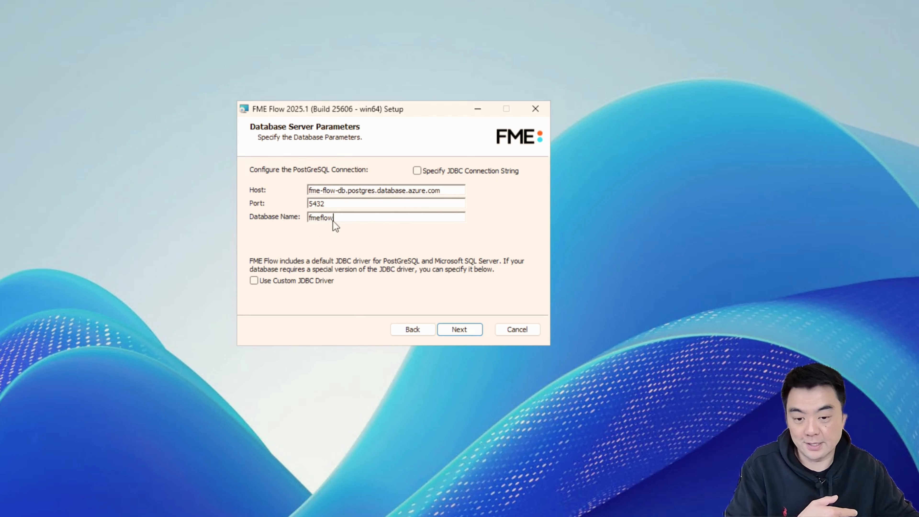
left_click_drag(350, 218, 264, 218)
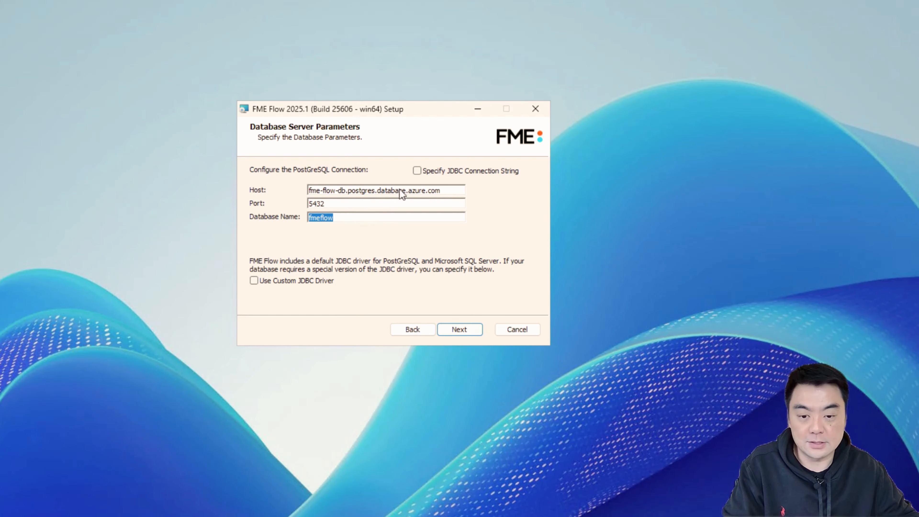
left_click_drag(394, 111, 439, 102)
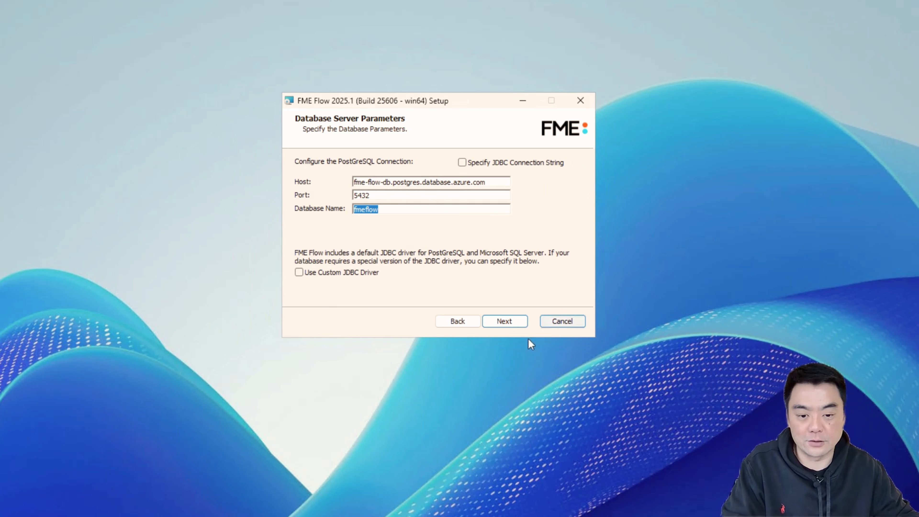
left_click(507, 321)
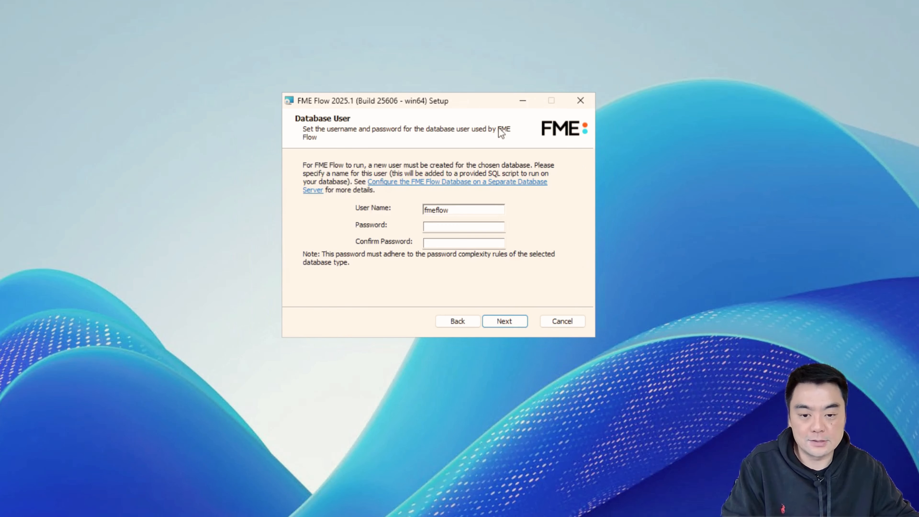
Keep the database user name fmeflow, enter and confirm the database user password, and continue to the web application server choice.
left_click(459, 229)
left_click_drag(417, 103, 390, 110)
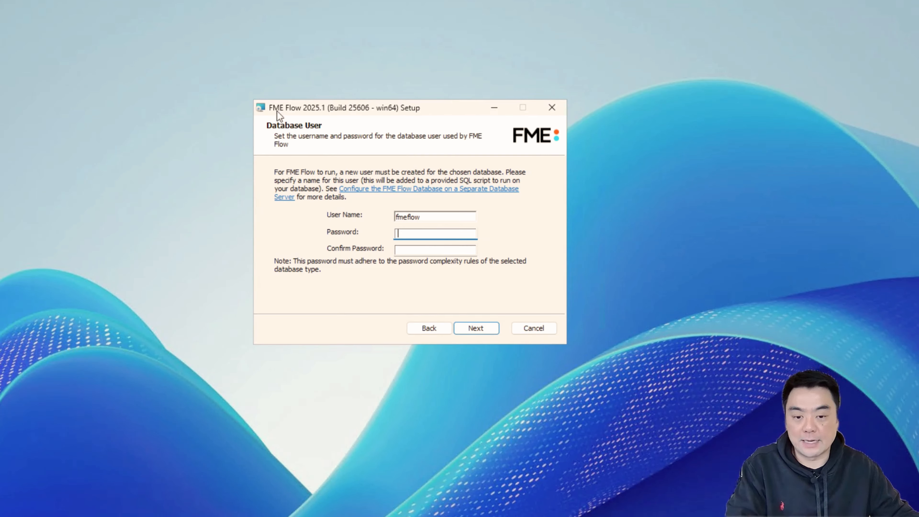
left_click_drag(433, 218, 360, 214)
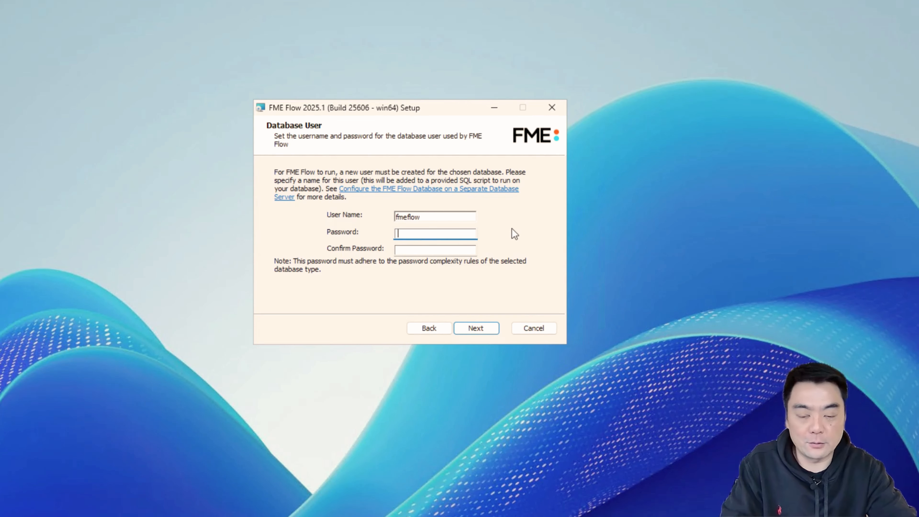
type("•••••••••")
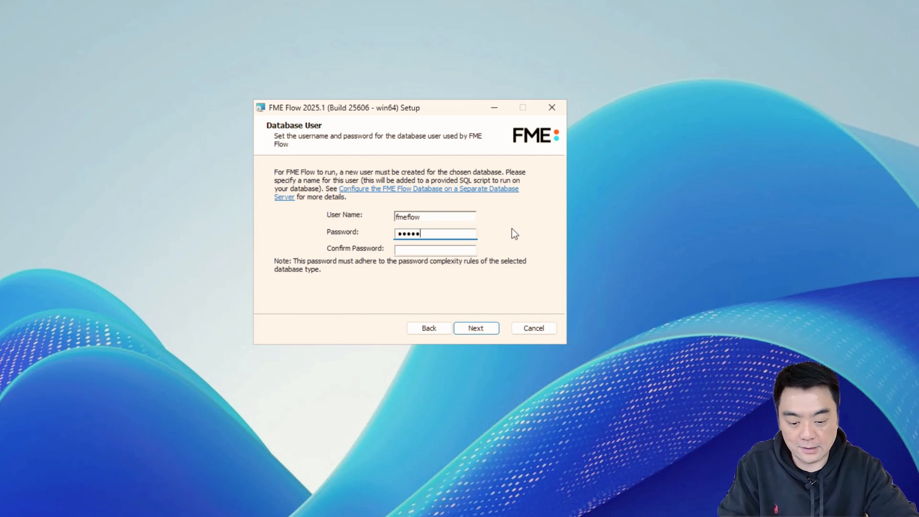
type("••••")
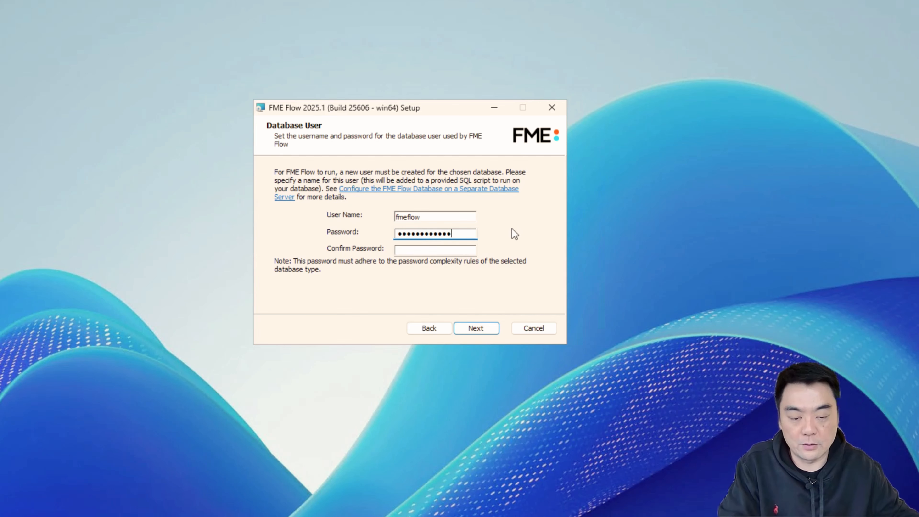
type("••••••••••")
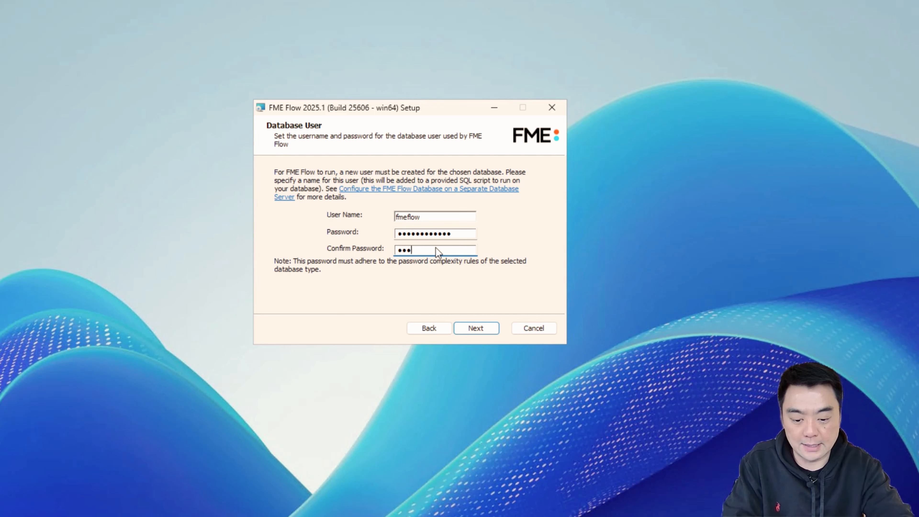
type("•••")
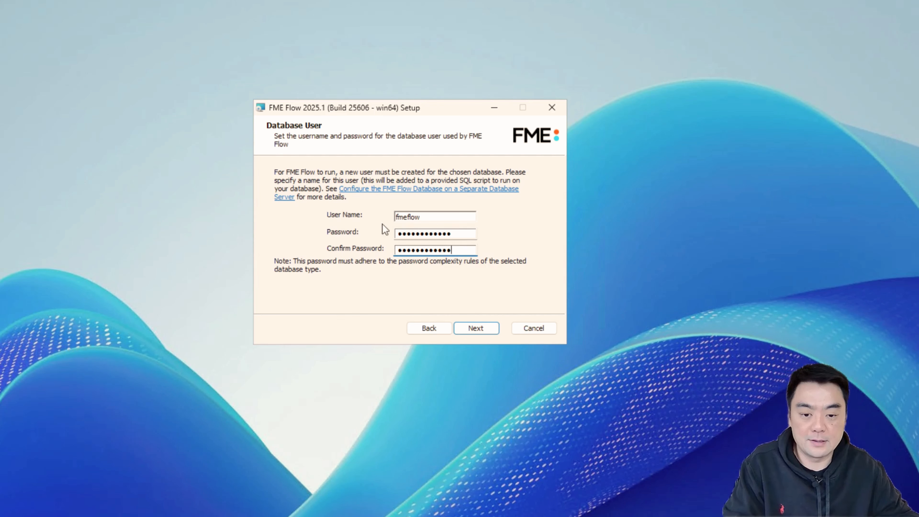
left_click(476, 328)
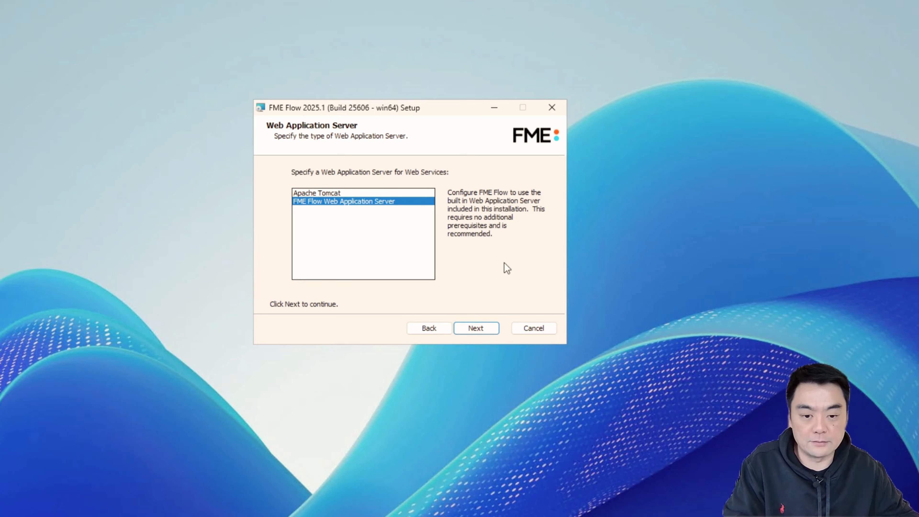
Choose the built-in FME Flow Web Application Server for Web Services and continue to the HTTPS configuration.
left_click(315, 194)
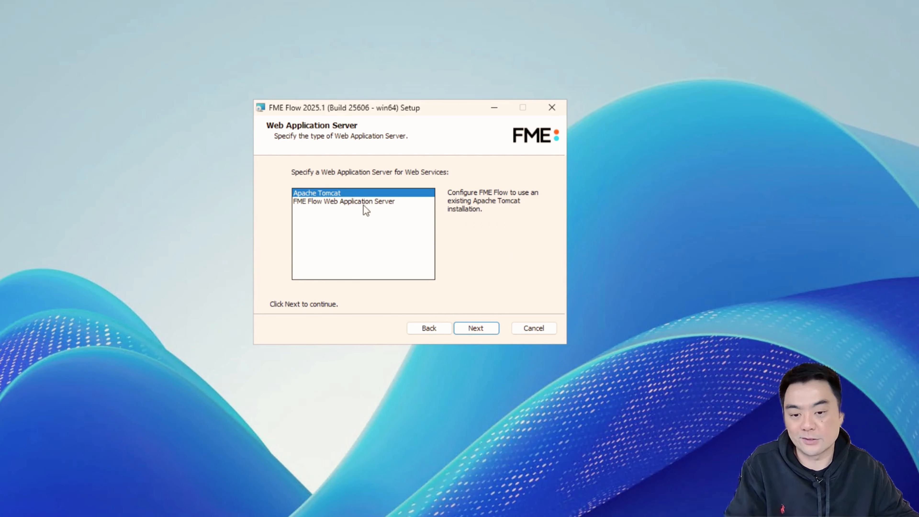
left_click(380, 201)
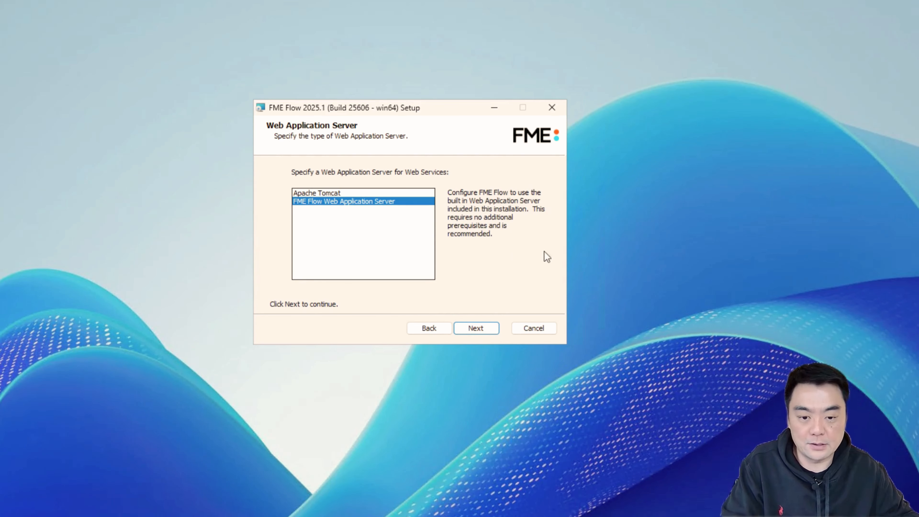
left_click(476, 329)
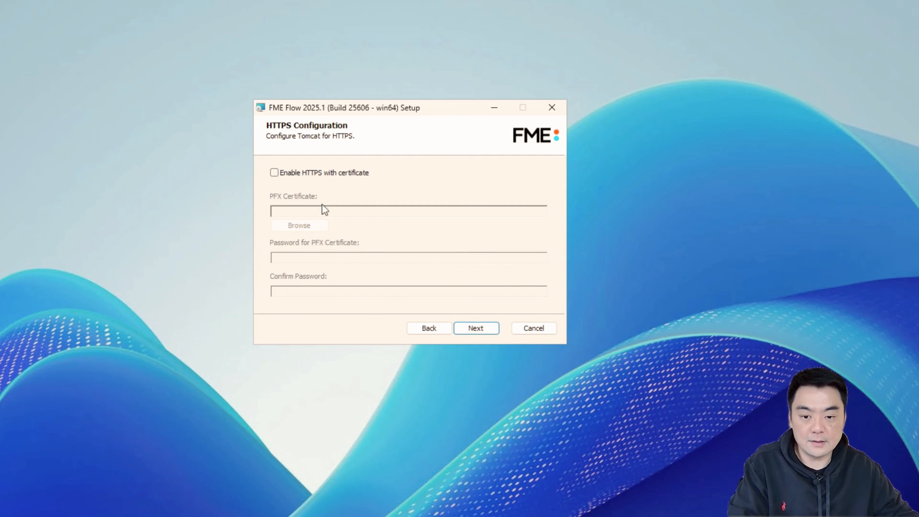
left_click_drag(392, 111, 400, 129)
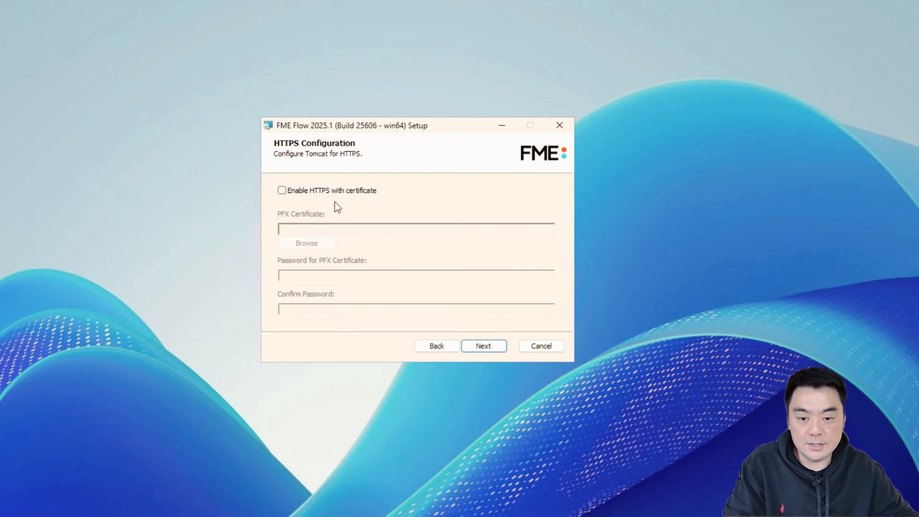
left_click(333, 193)
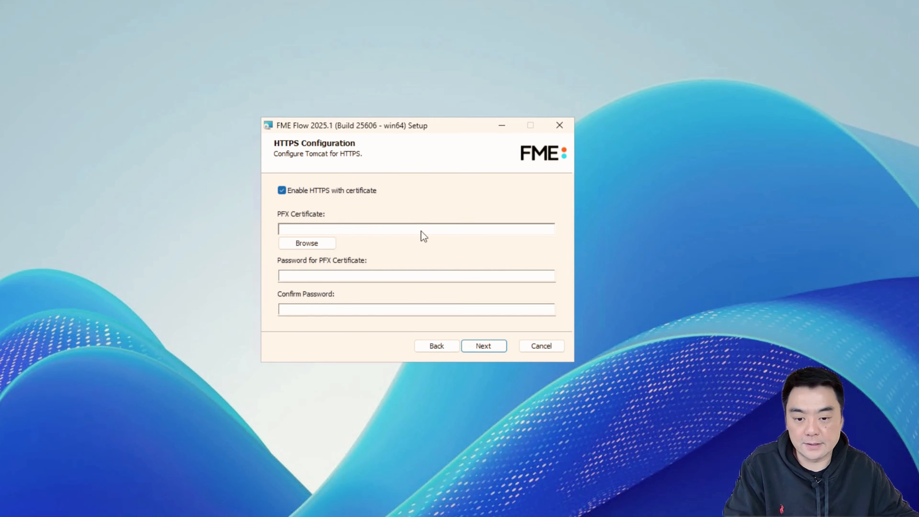
left_click(402, 279)
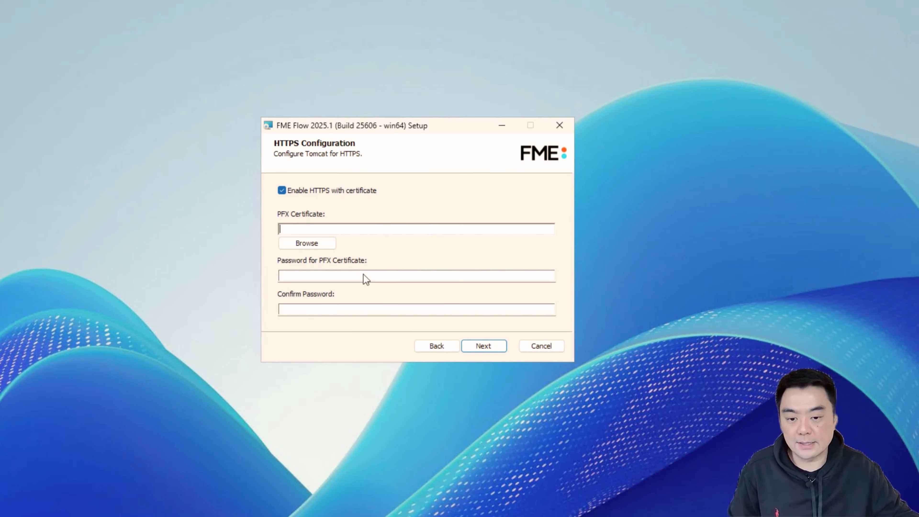
left_click(368, 229)
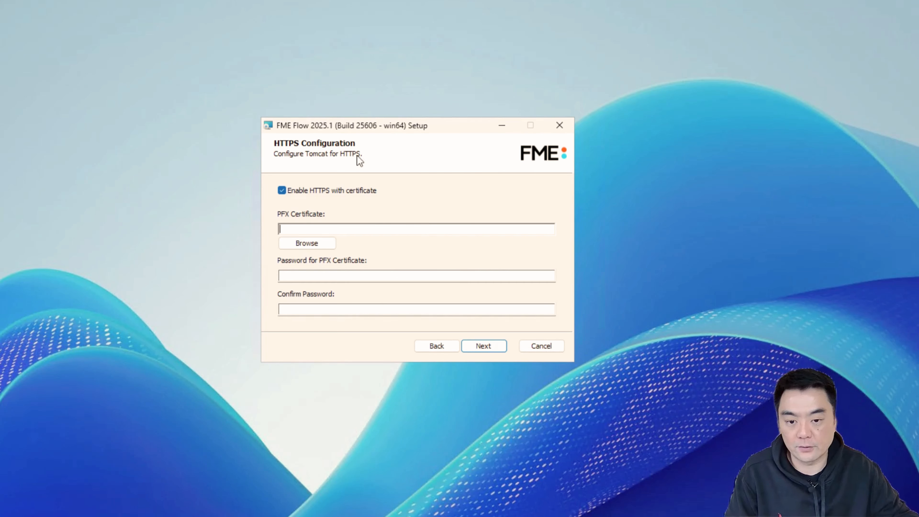
left_click_drag(393, 130, 412, 120)
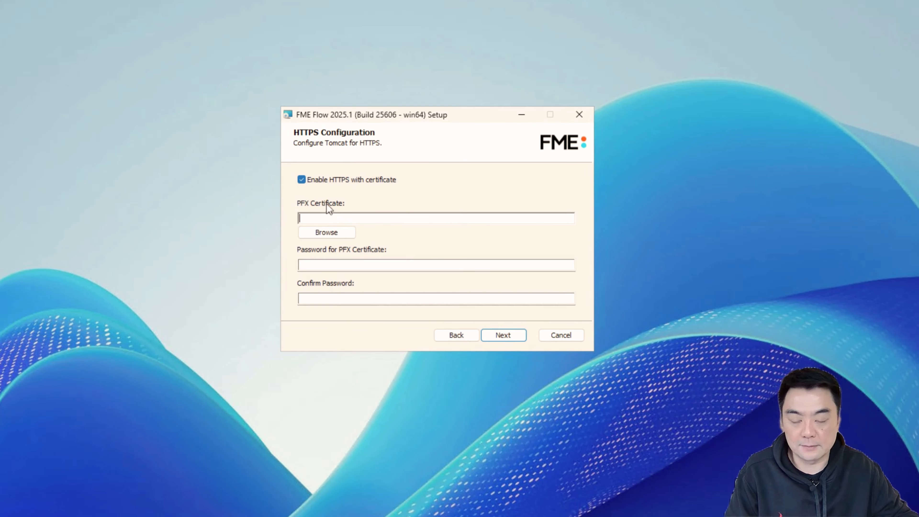
left_click(302, 180)
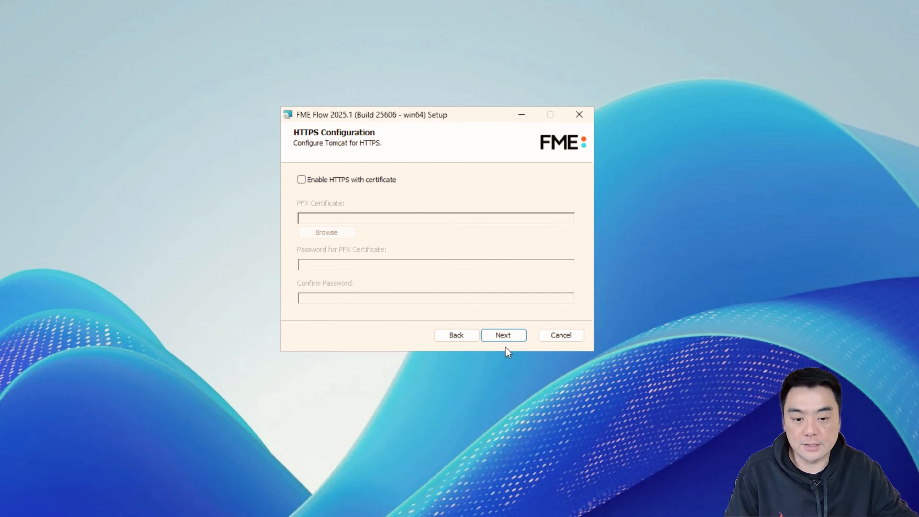
Continue without HTTPS, keep the web application server port at 80, and proceed to the install summary.
left_click(515, 338)
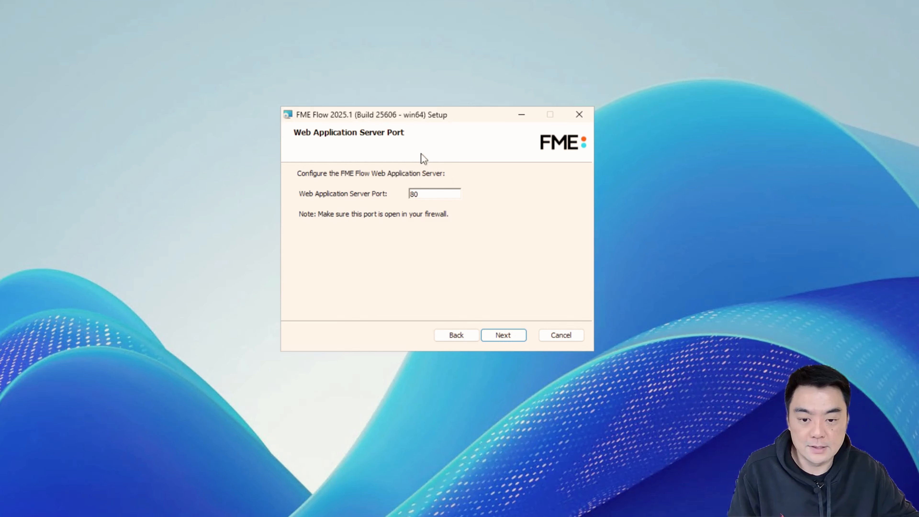
left_click_drag(442, 114, 433, 137)
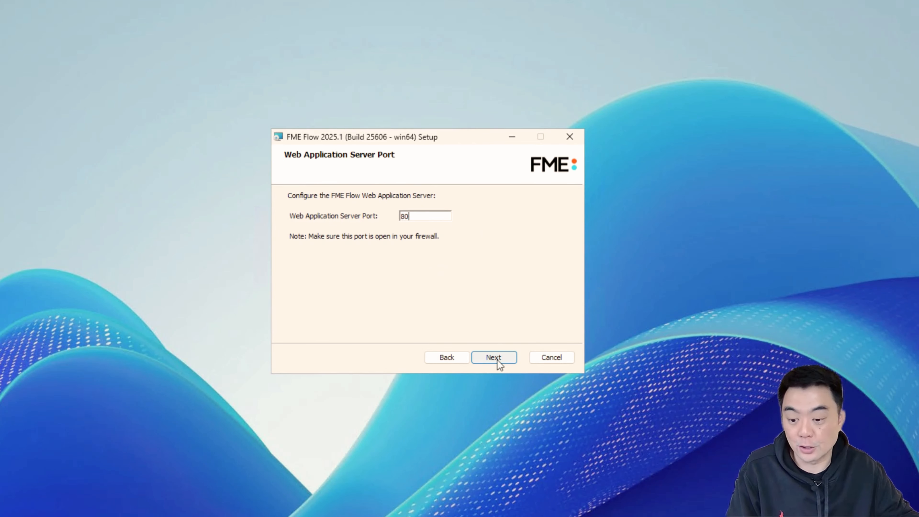
left_click_drag(430, 139, 415, 122)
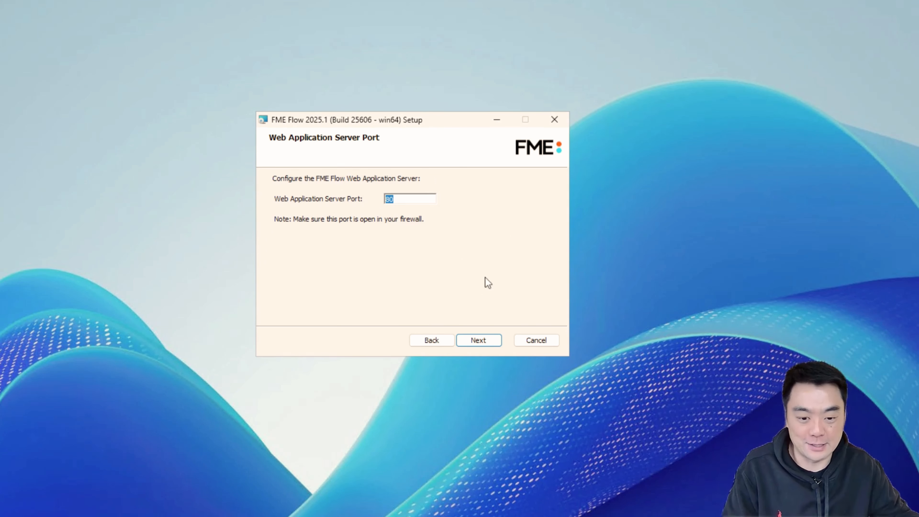
left_click(487, 339)
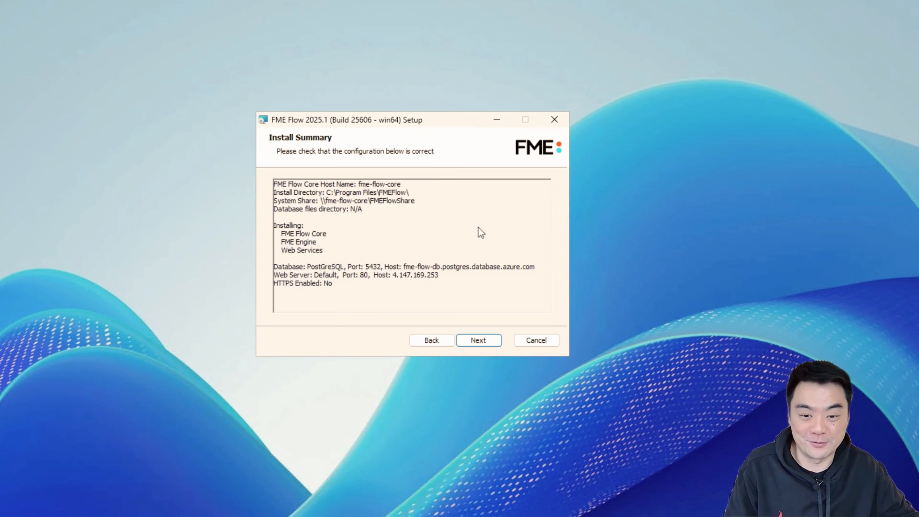
Review the install summary and start the FME Flow 2025.1 installation.
left_click_drag(451, 121, 471, 127)
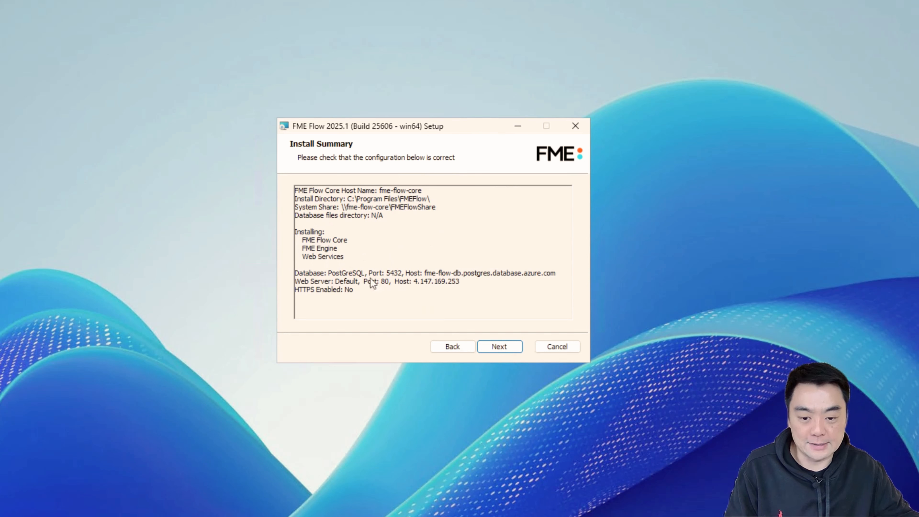
left_click(502, 345)
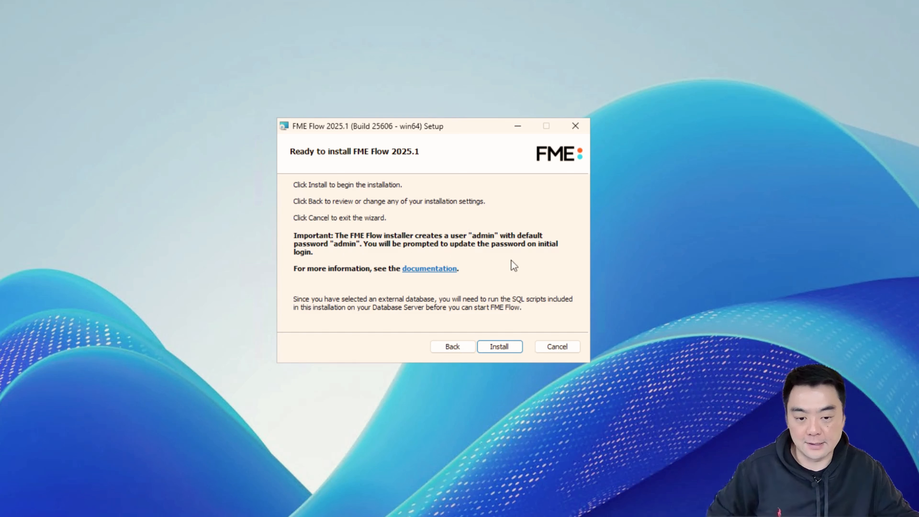
left_click(511, 346)
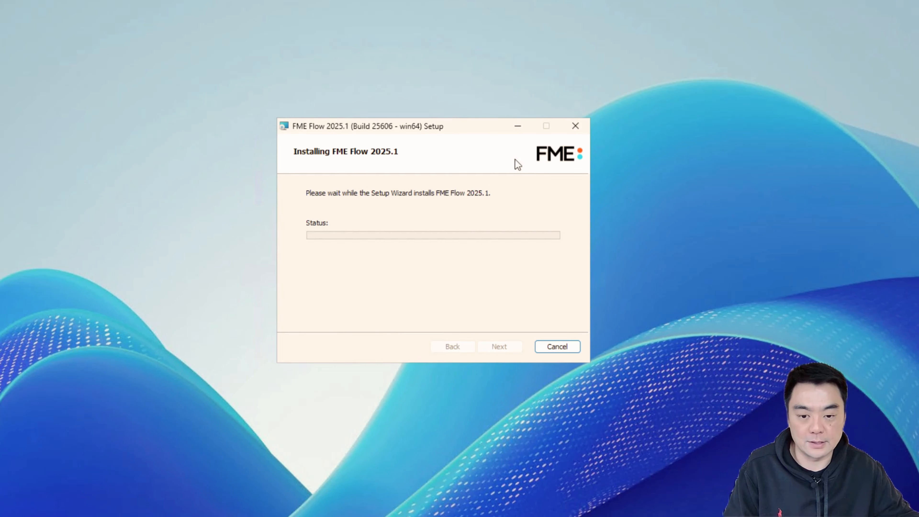
Let the FME Flow 2025.1 installation complete and exit the setup wizard.
left_click_drag(450, 128, 444, 96)
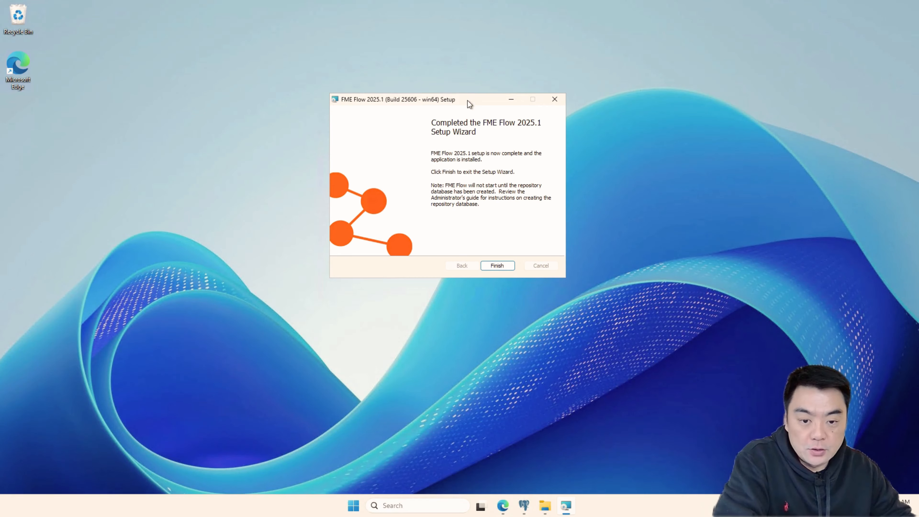
left_click_drag(463, 100, 488, 99)
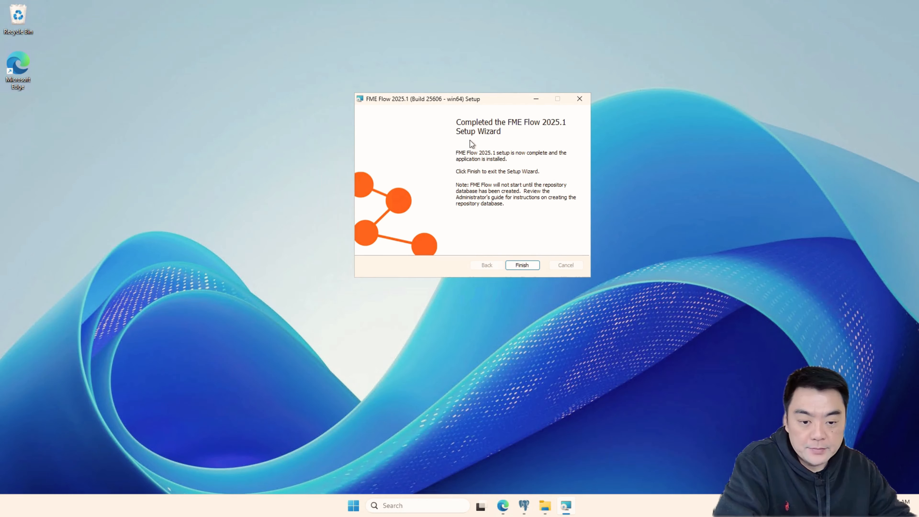
left_click(525, 265)
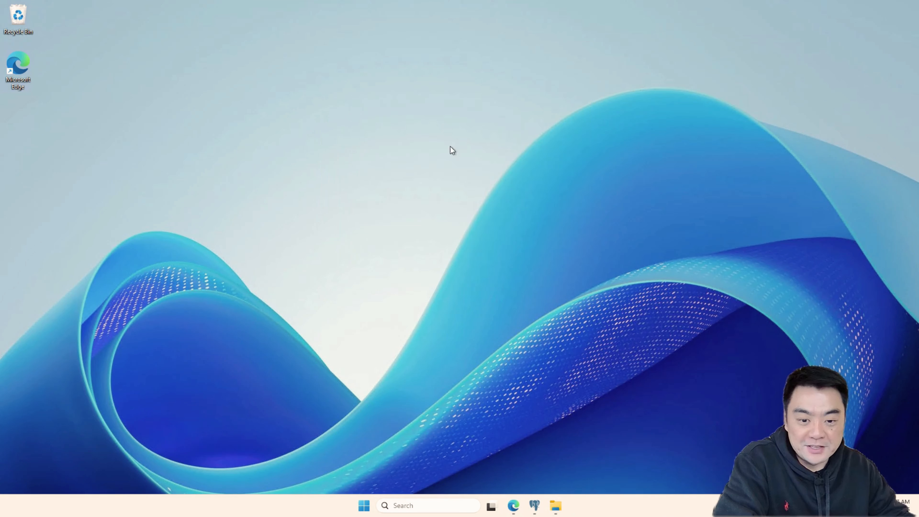
Look up the FME Flow 2025.1 (Build 25606) folder among all installed Windows apps and view its shortcuts.
left_click(364, 505)
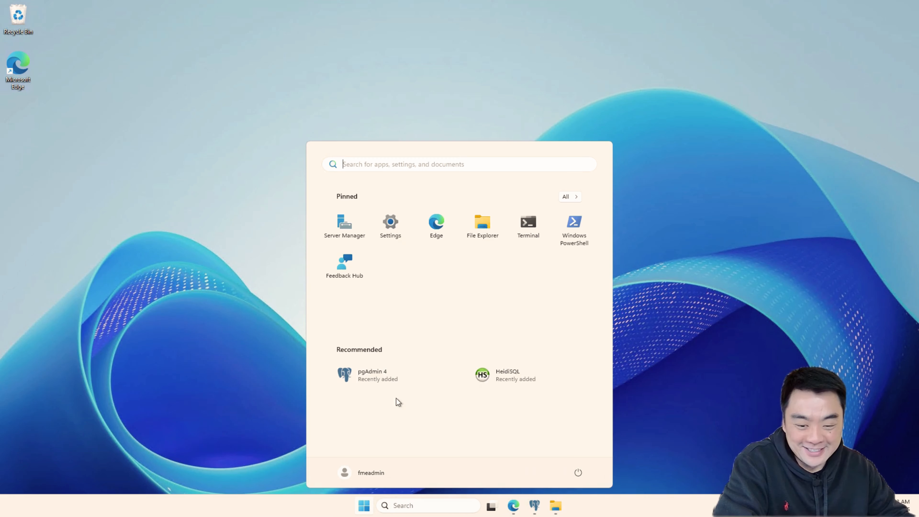
left_click(571, 199)
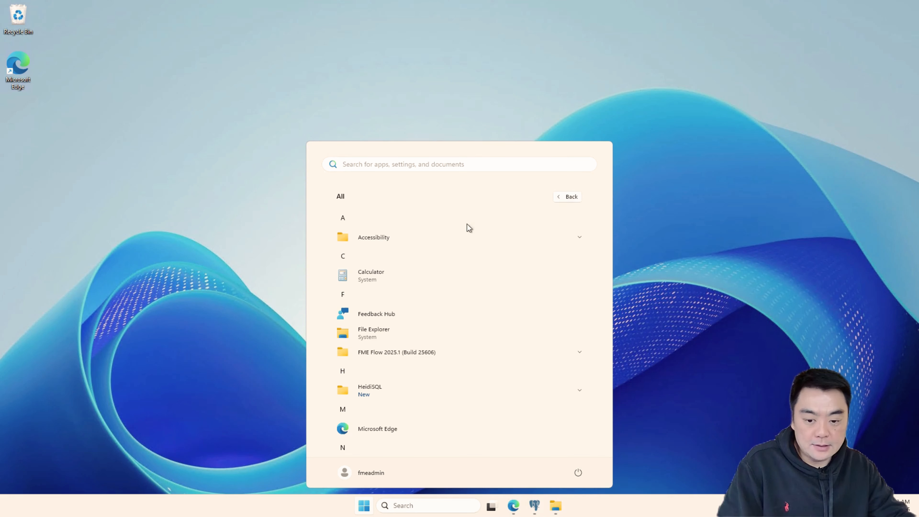
left_click(400, 351)
scroll(405, 354, "down", 1)
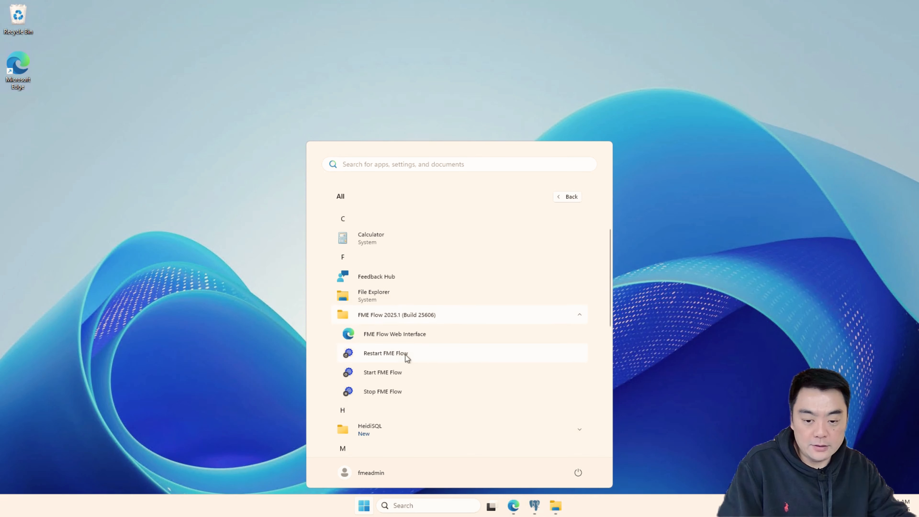